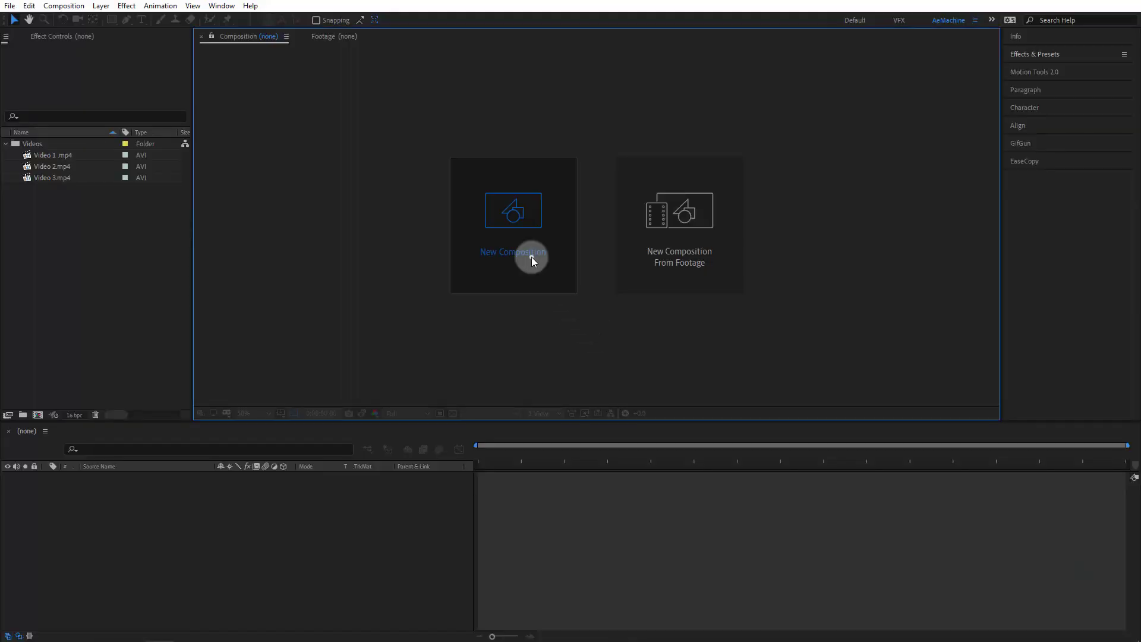
Create a new 1920×1080 composition named 'Kaleidoscope Effect'.
{"action": "left_click", "coordinate": [531, 256]}
{"action": "type", "text": "Kaleidoscope Effect"}
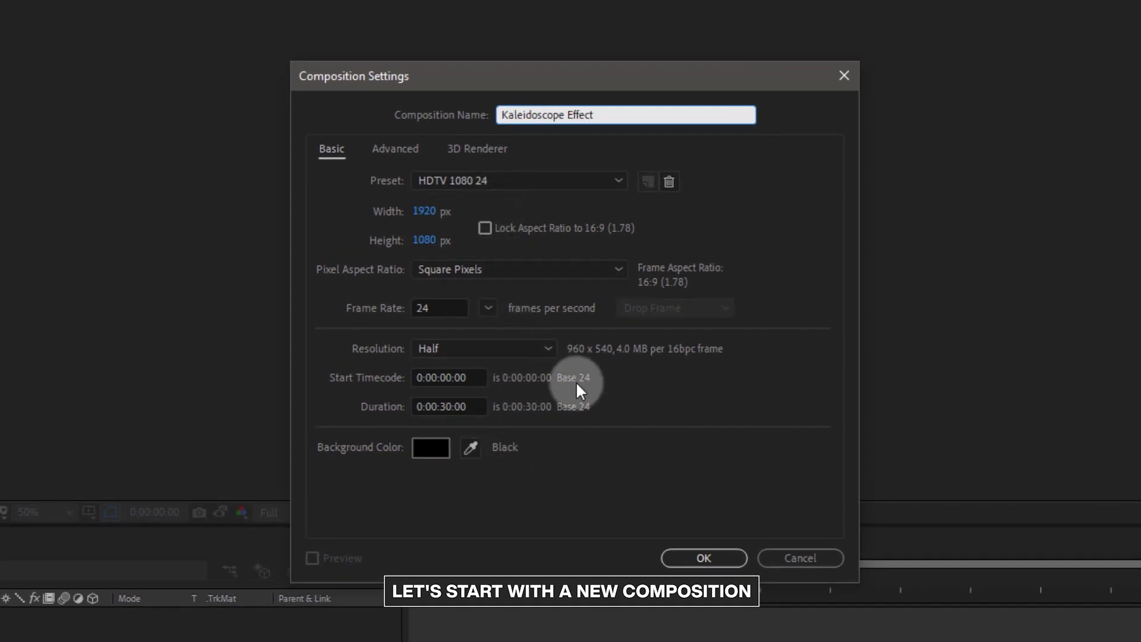
{"action": "left_click", "coordinate": [702, 558]}
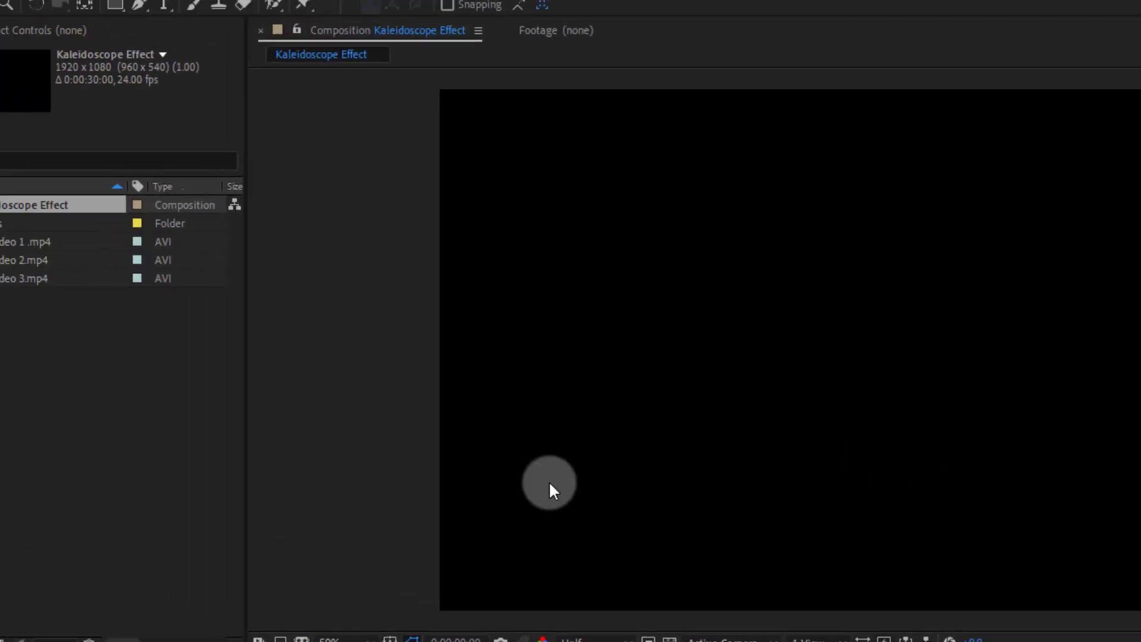
Add the three video clips to the timeline and pre-compose them as 'Video Placeholder'.
{"action": "mouse_move", "coordinate": [126, 351]}
{"action": "left_mouse_down"}
{"action": "mouse_move", "coordinate": [69, 269]}
{"action": "mouse_move", "coordinate": [101, 595]}
{"action": "mouse_move", "coordinate": [145, 561]}
{"action": "left_mouse_up"}
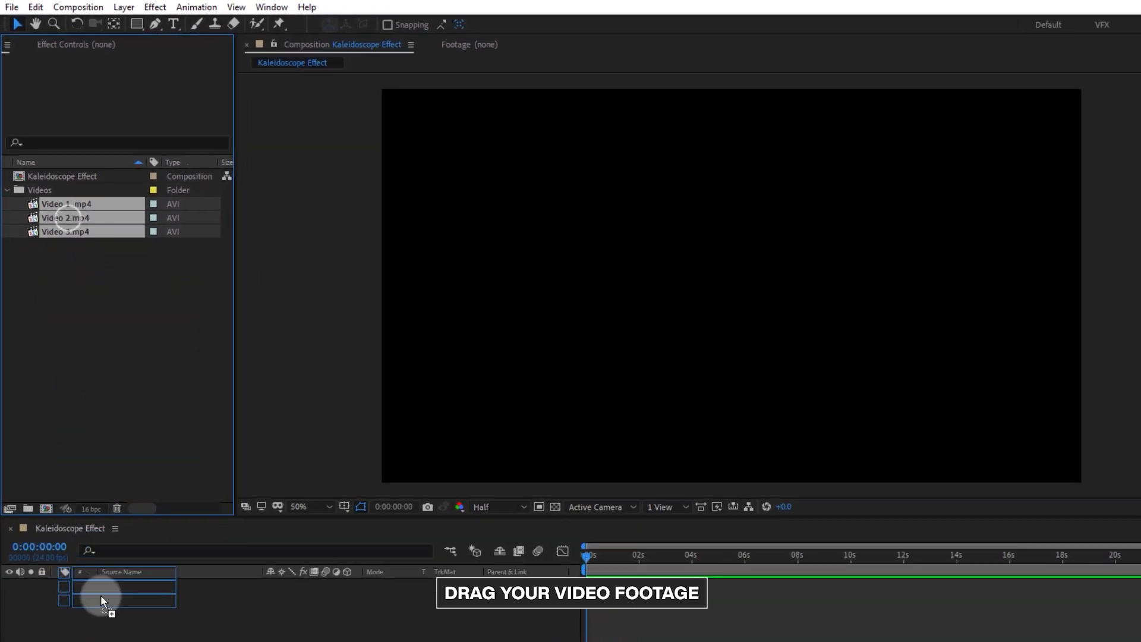
{"action": "right_click", "coordinate": [145, 563]}
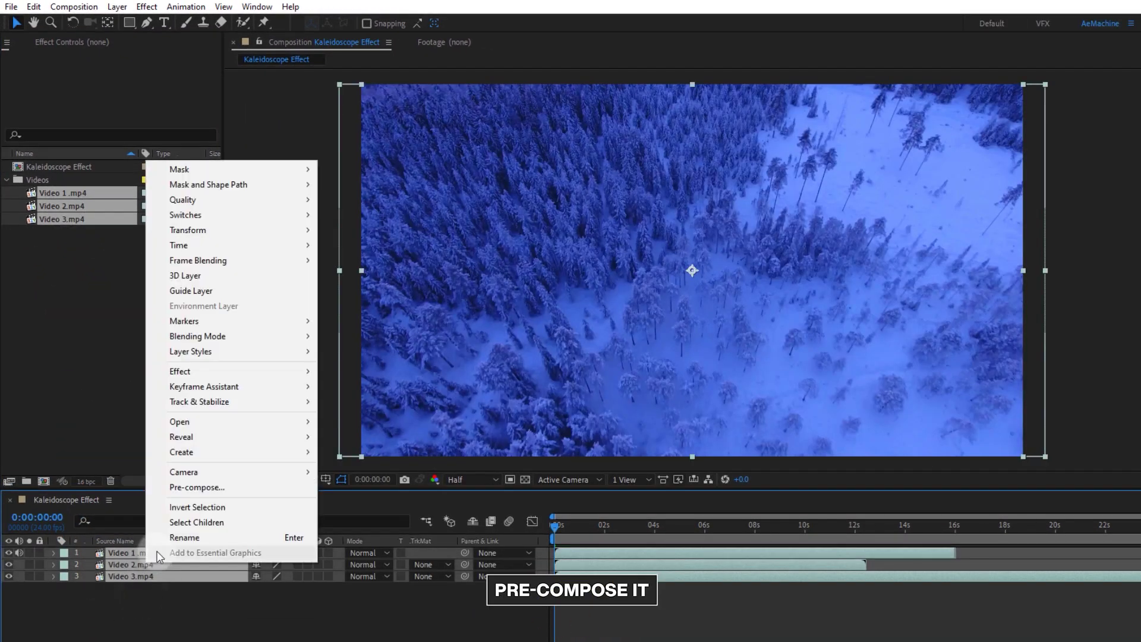
{"action": "left_click", "coordinate": [193, 488]}
{"action": "type", "text": "Video Placeholder"}
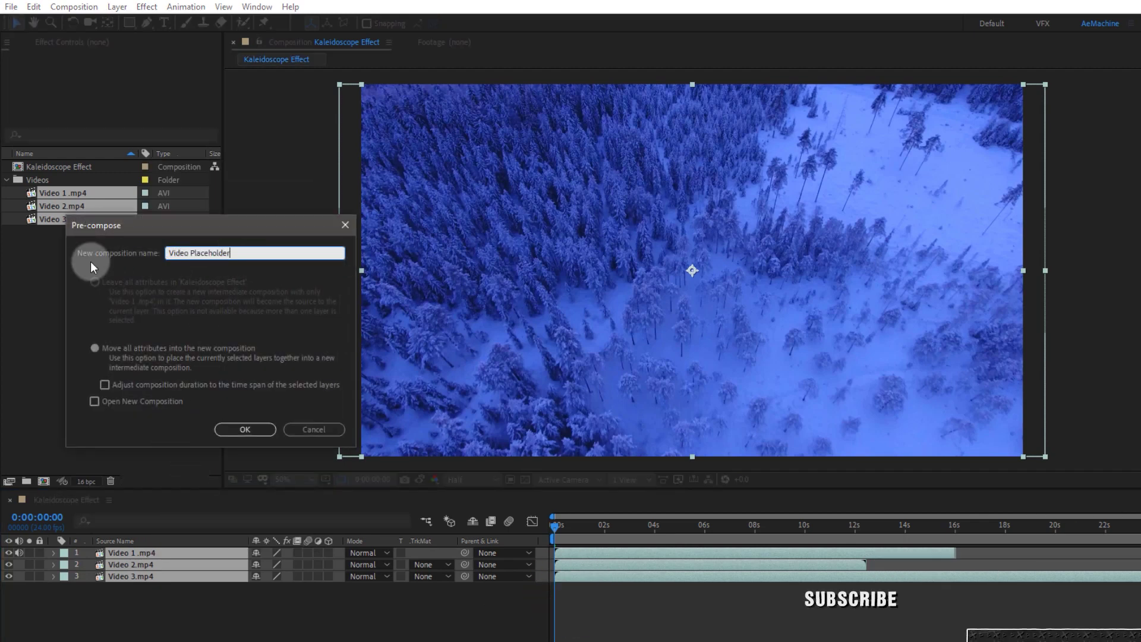
{"action": "left_click", "coordinate": [243, 430]}
{"action": "left_click", "coordinate": [162, 584]}
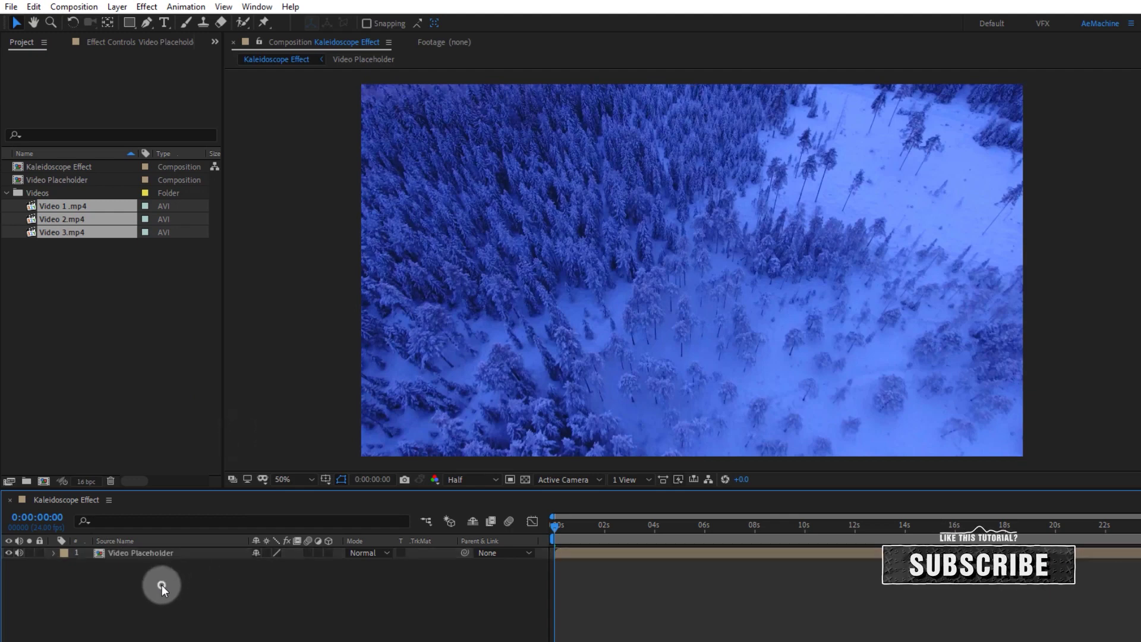
{"action": "left_click", "coordinate": [171, 583]}
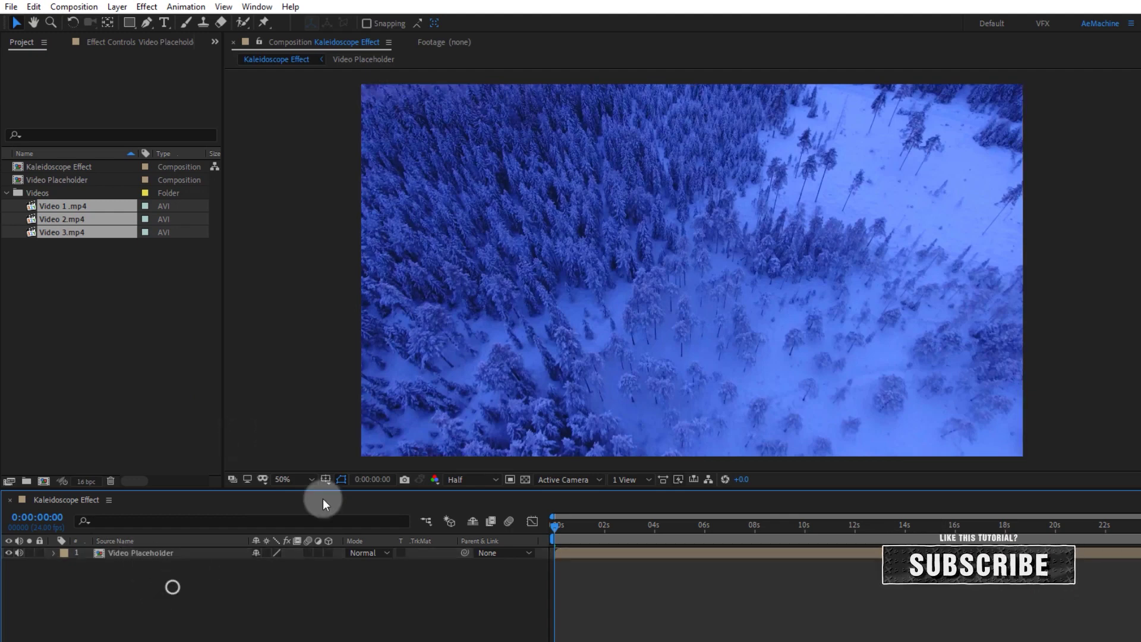
Add a new adjustment layer named 'Effect' above the footage.
{"action": "right_click", "coordinate": [90, 587]}
{"action": "mouse_move", "coordinate": [147, 442]}
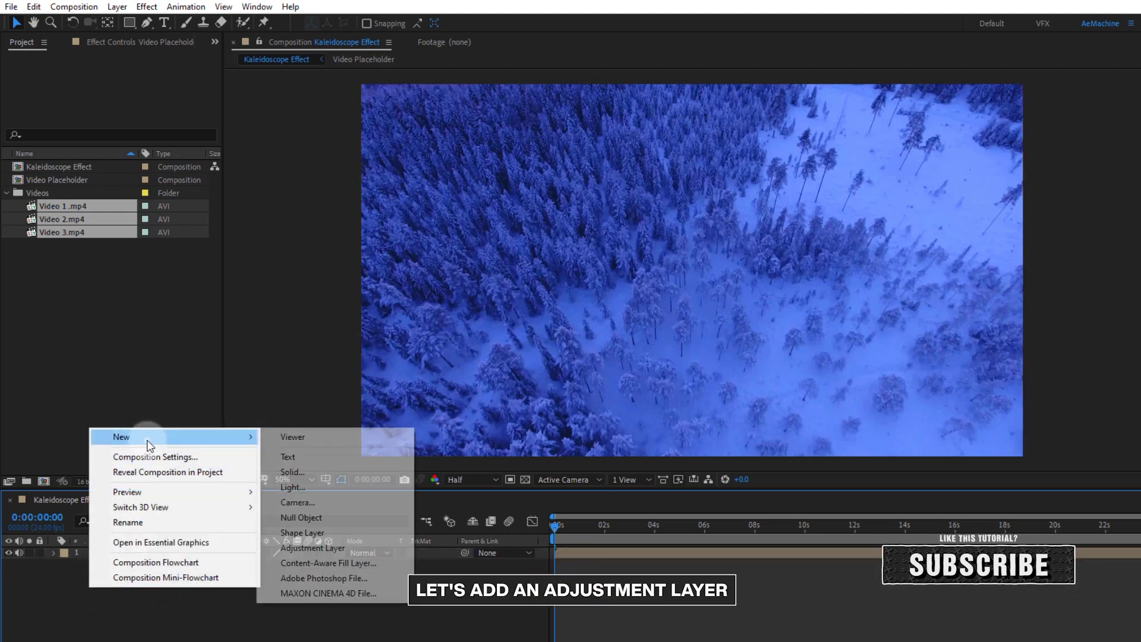
{"action": "left_click", "coordinate": [323, 546]}
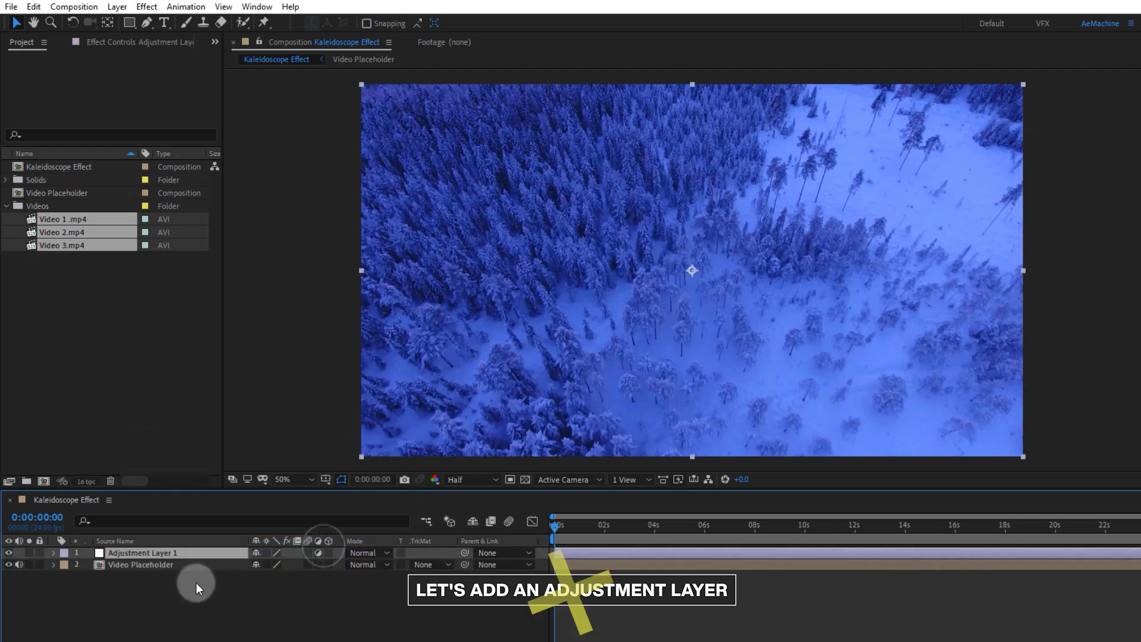
{"action": "key", "text": "Return"}
{"action": "type", "text": "Effect"}
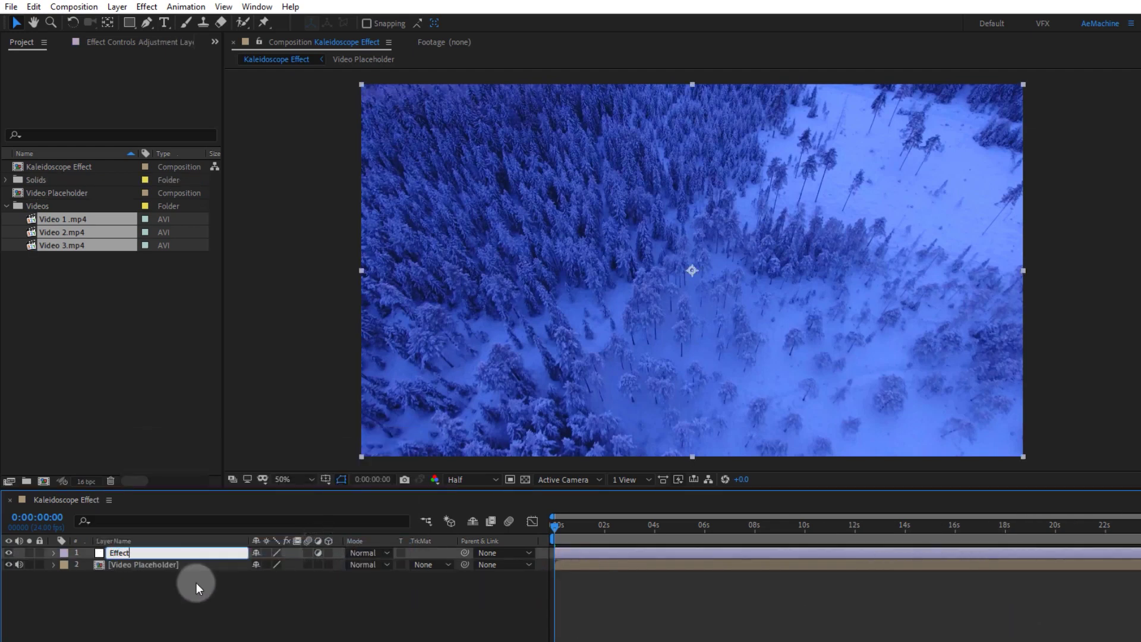
{"action": "left_click", "coordinate": [123, 614]}
{"action": "left_click", "coordinate": [118, 552]}
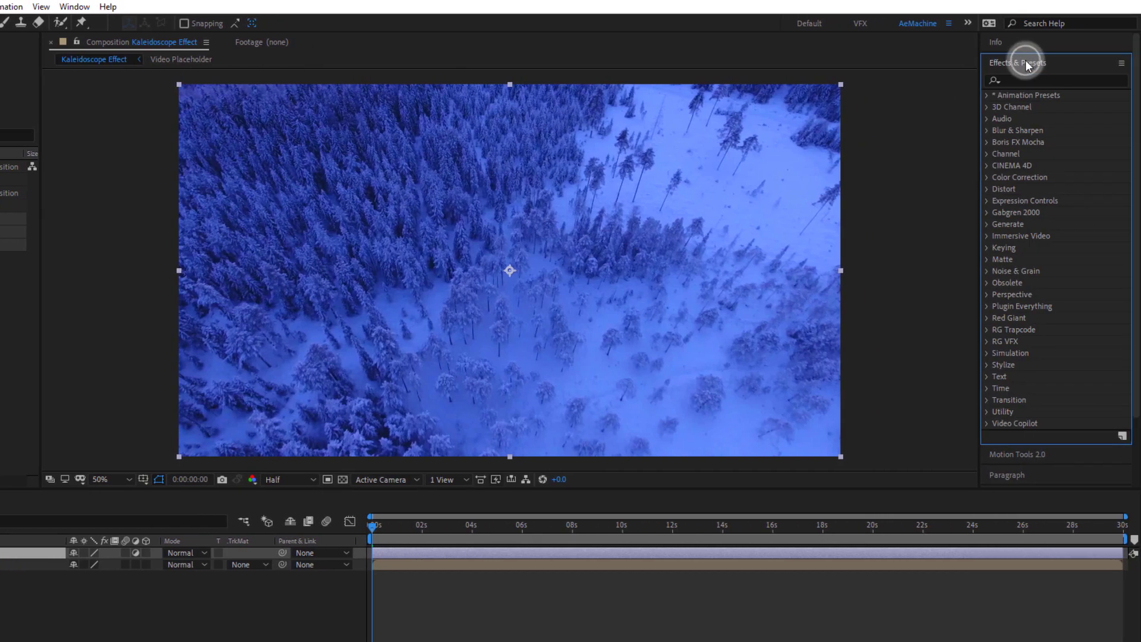
Apply the Mirror effect to the Effect layer with a -90° reflection angle.
{"action": "left_click", "coordinate": [1004, 84]}
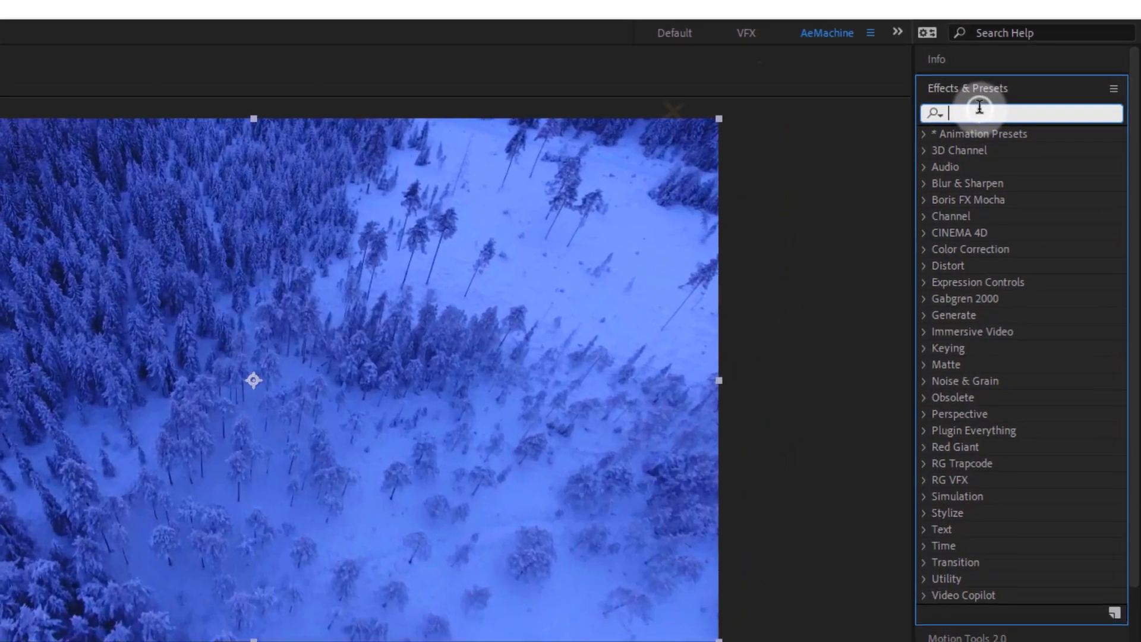
{"action": "type", "text": "Mirr"}
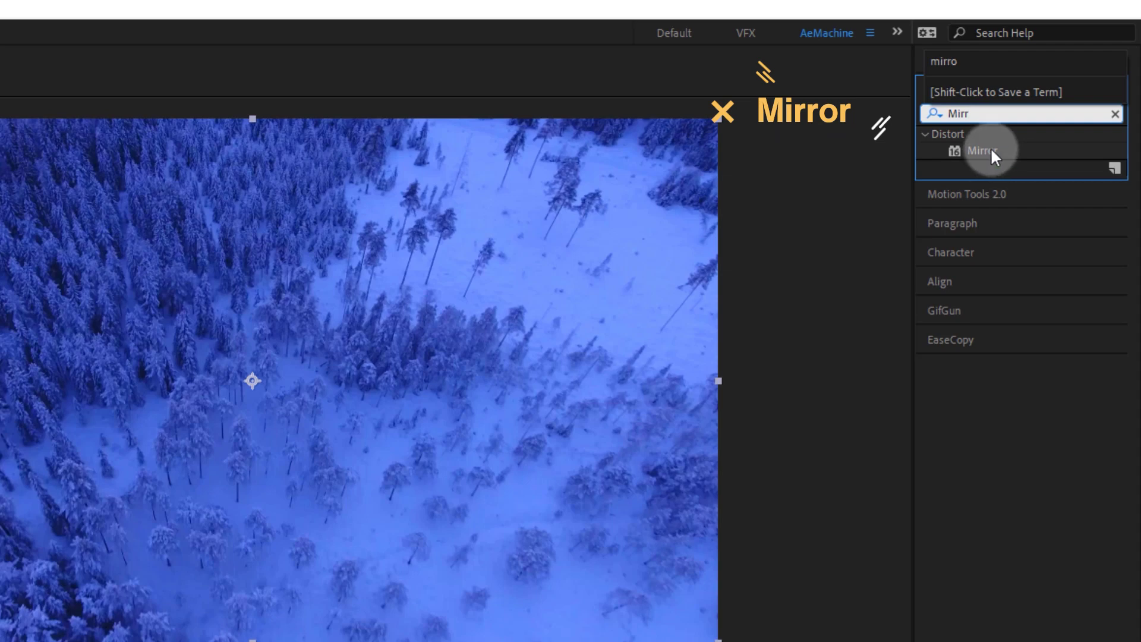
{"action": "left_click_drag", "start_coordinate": [990, 148], "coordinate": [266, 409]}
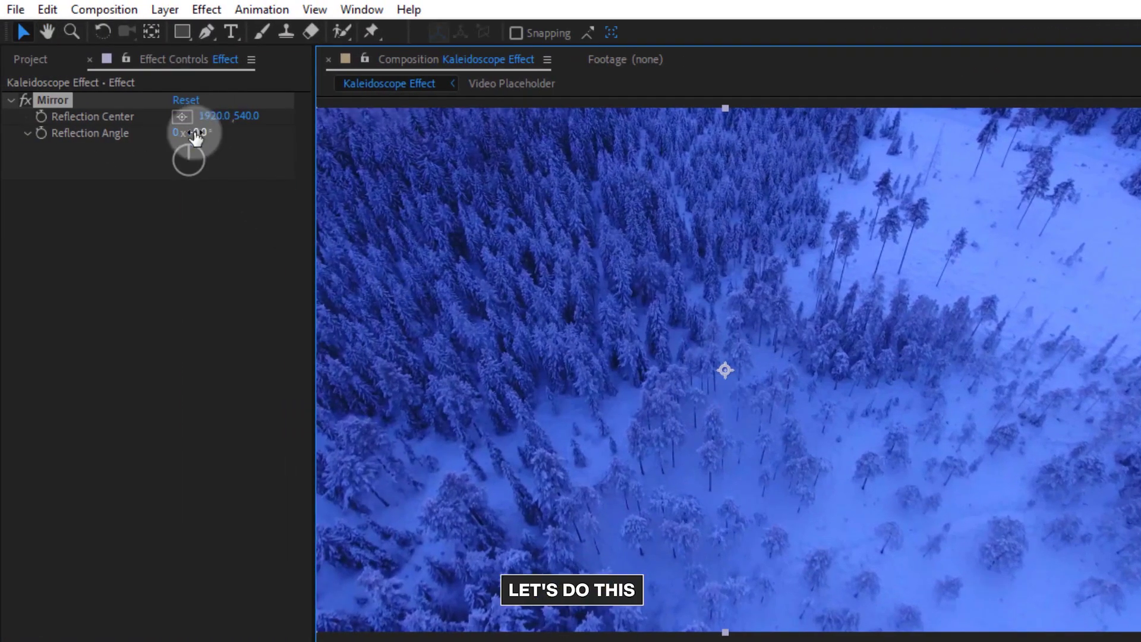
{"action": "left_click", "coordinate": [195, 133]}
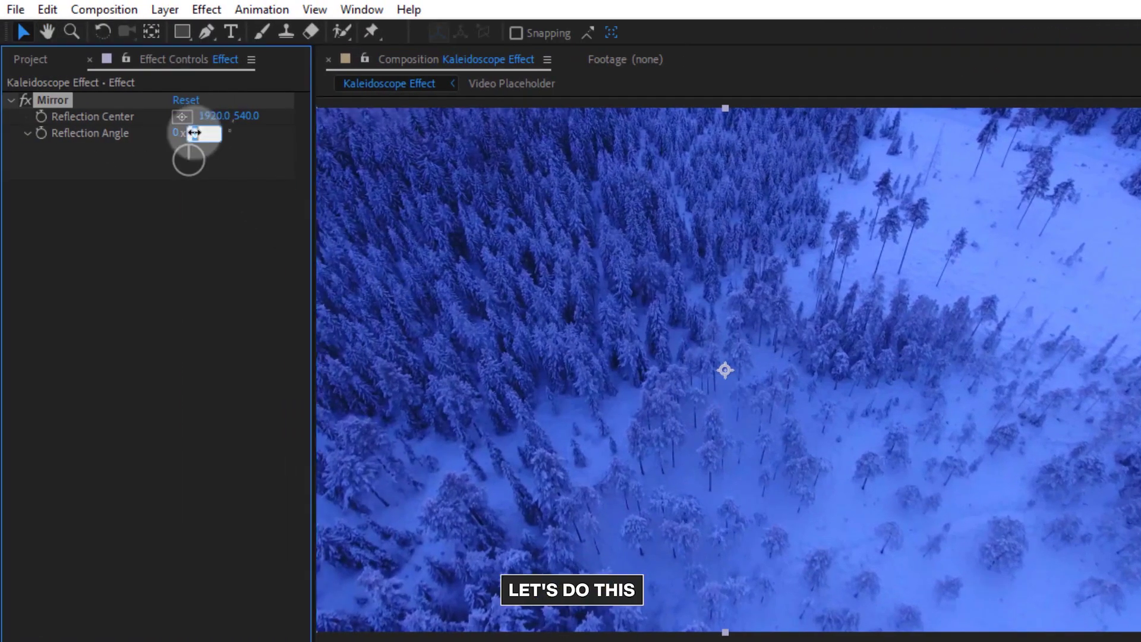
{"action": "type", "text": "-90"}
{"action": "left_click", "coordinate": [159, 197]}
Duplicate Mirror and set the copy to 0° angle with reflection center 960,540.
{"action": "left_click", "coordinate": [52, 100]}
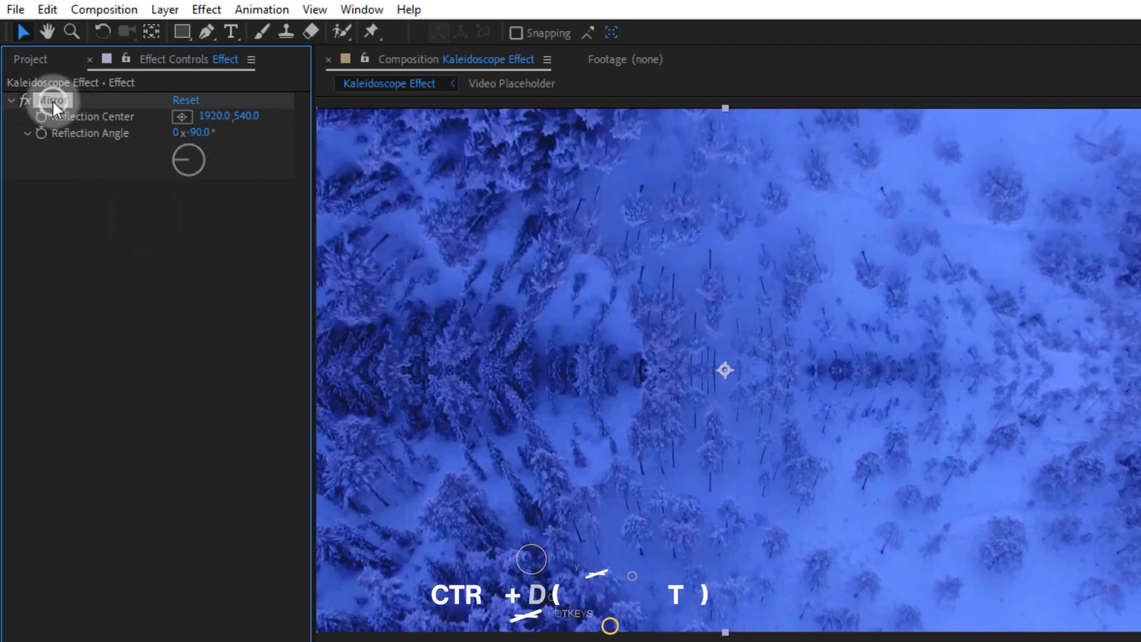
{"action": "key", "text": "ctrl+d"}
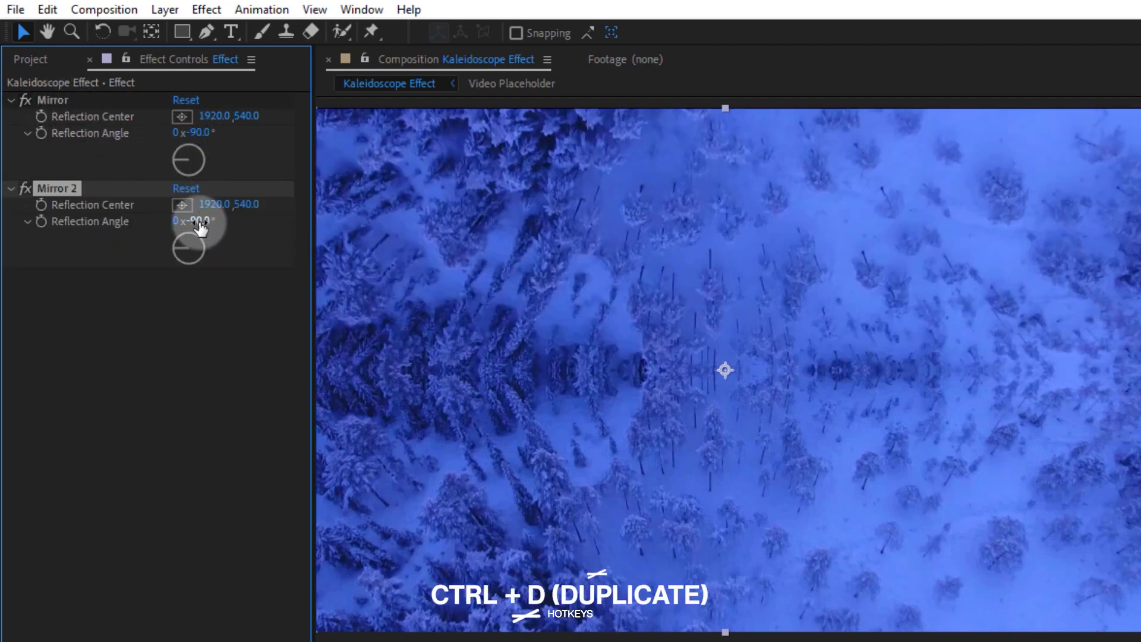
{"action": "type", "text": "0"}
{"action": "left_click", "coordinate": [205, 306]}
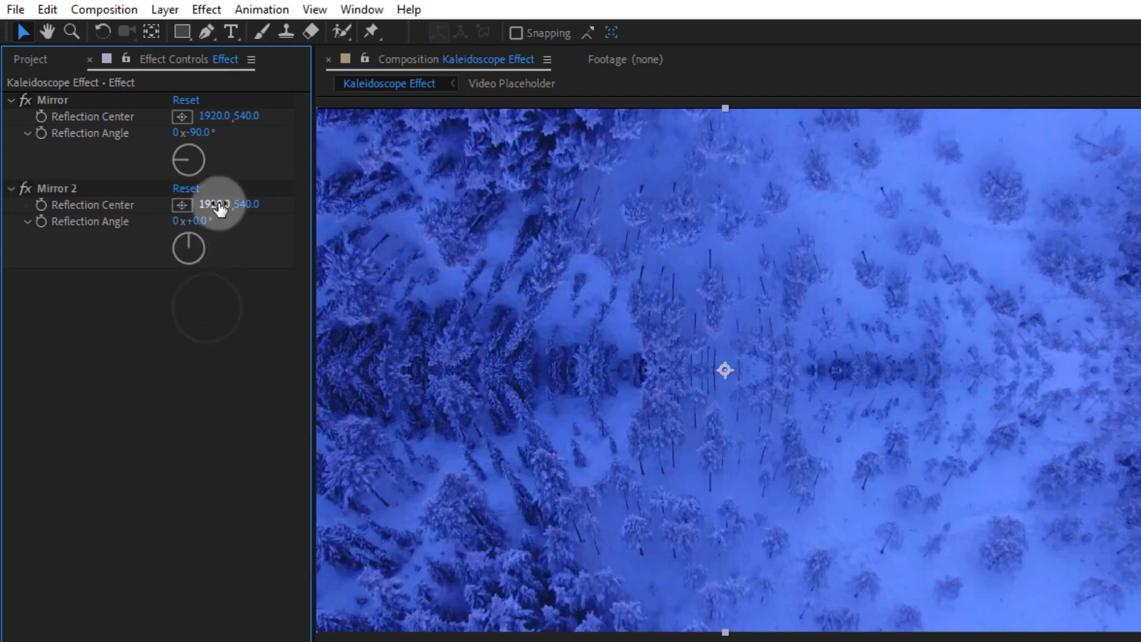
{"action": "type", "text": "1920"}
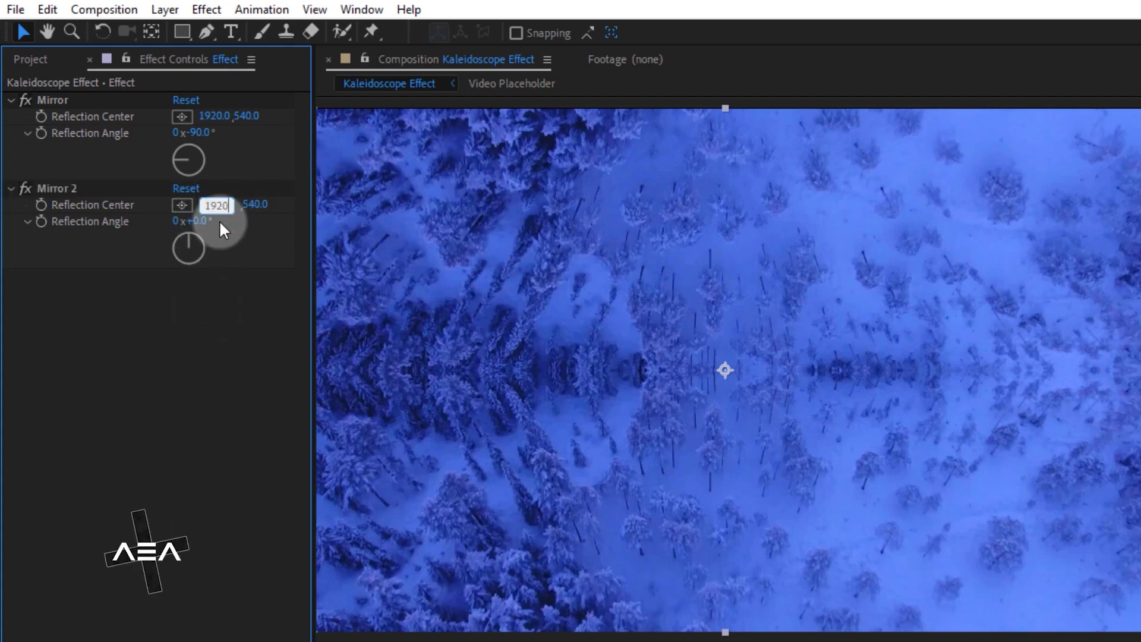
{"action": "left_click", "coordinate": [207, 302]}
{"action": "key", "text": "h"}
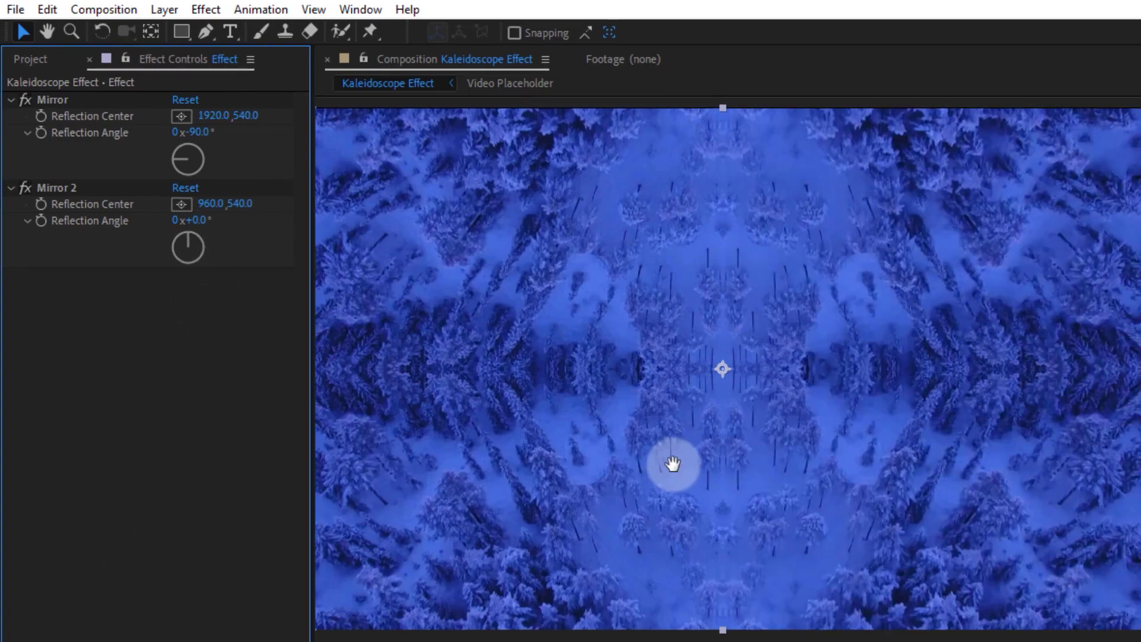
{"action": "left_click_drag", "start_coordinate": [410, 283], "coordinate": [545, 290]}
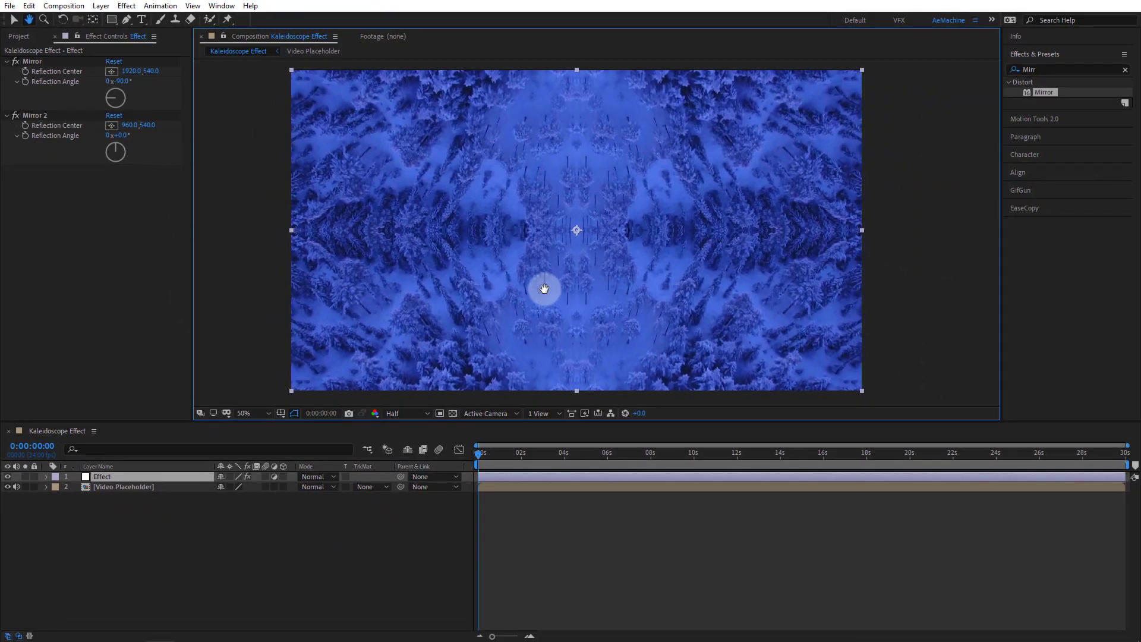
{"action": "key", "text": "v"}
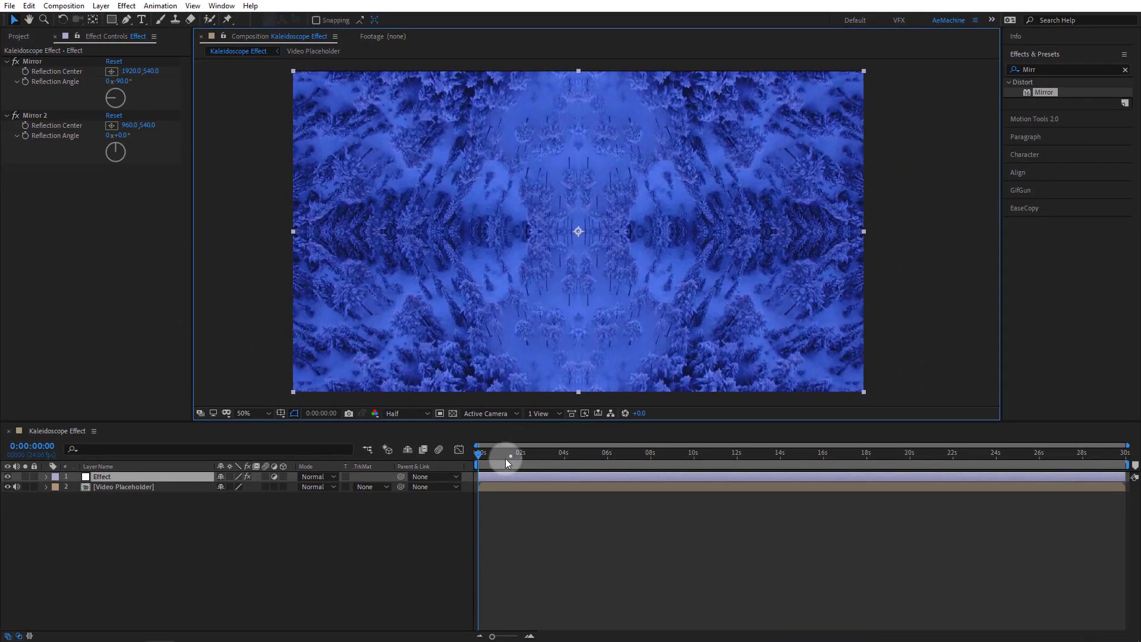
{"action": "left_click", "coordinate": [505, 459]}
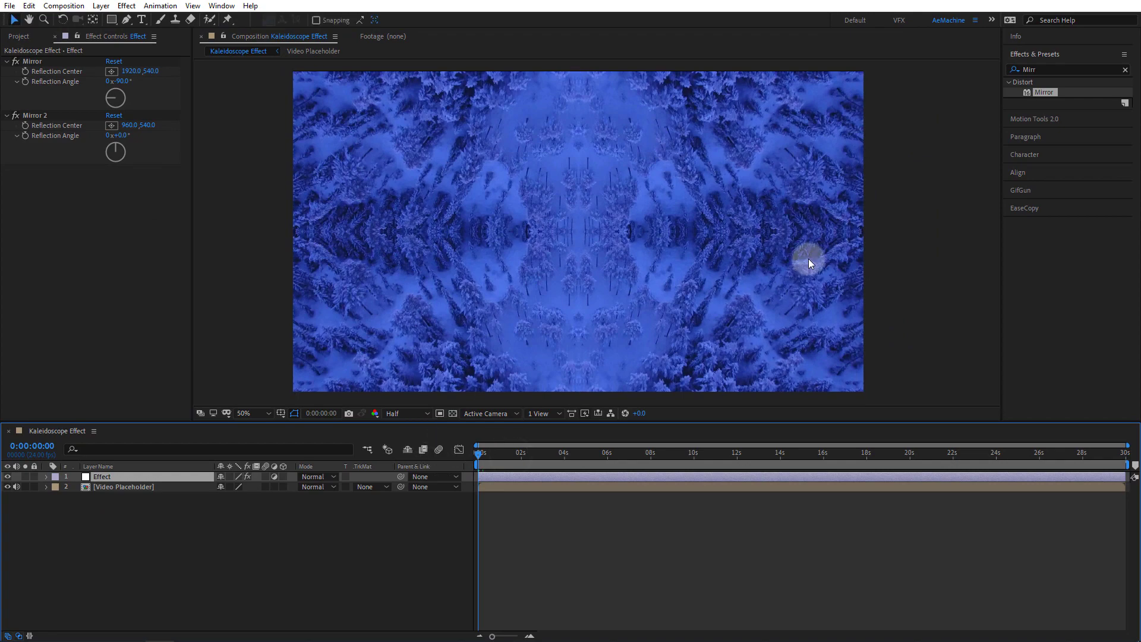
{"action": "key", "text": "space"}
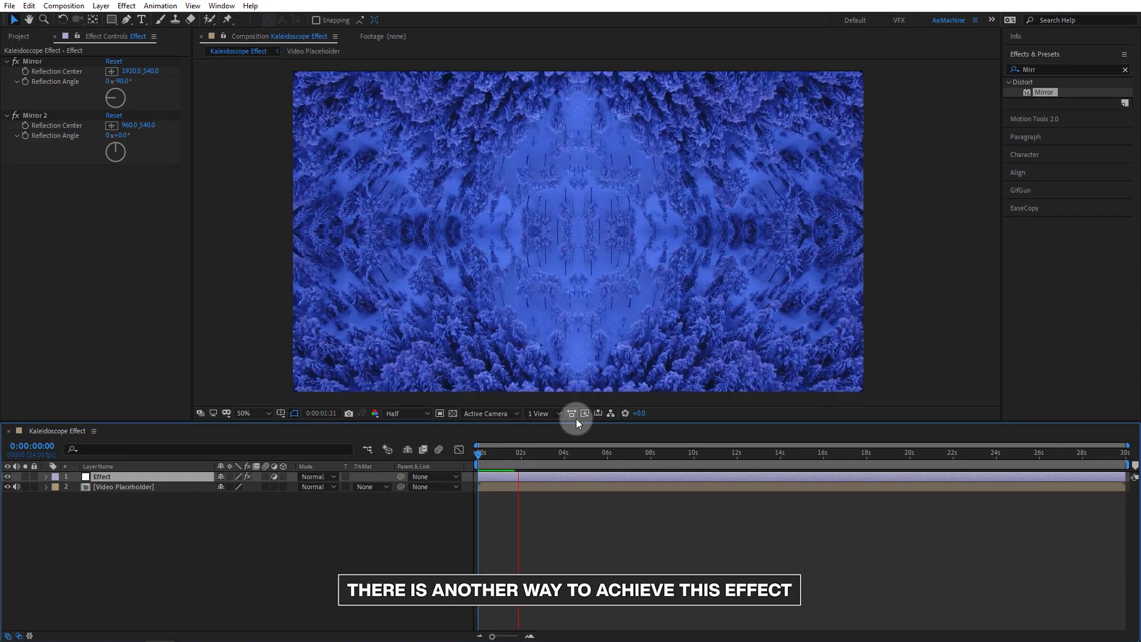
{"action": "mouse_move", "coordinate": [622, 458]}
{"action": "left_mouse_down"}
{"action": "mouse_move", "coordinate": [851, 476]}
{"action": "mouse_move", "coordinate": [764, 473]}
{"action": "left_mouse_up"}
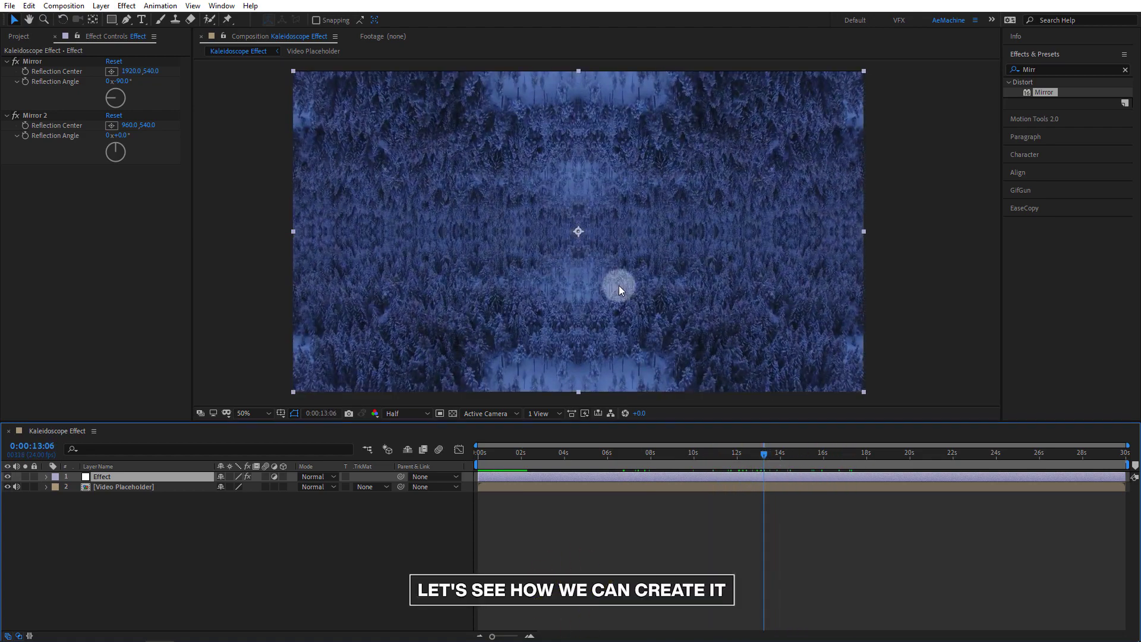
{"action": "left_click", "coordinate": [122, 218]}
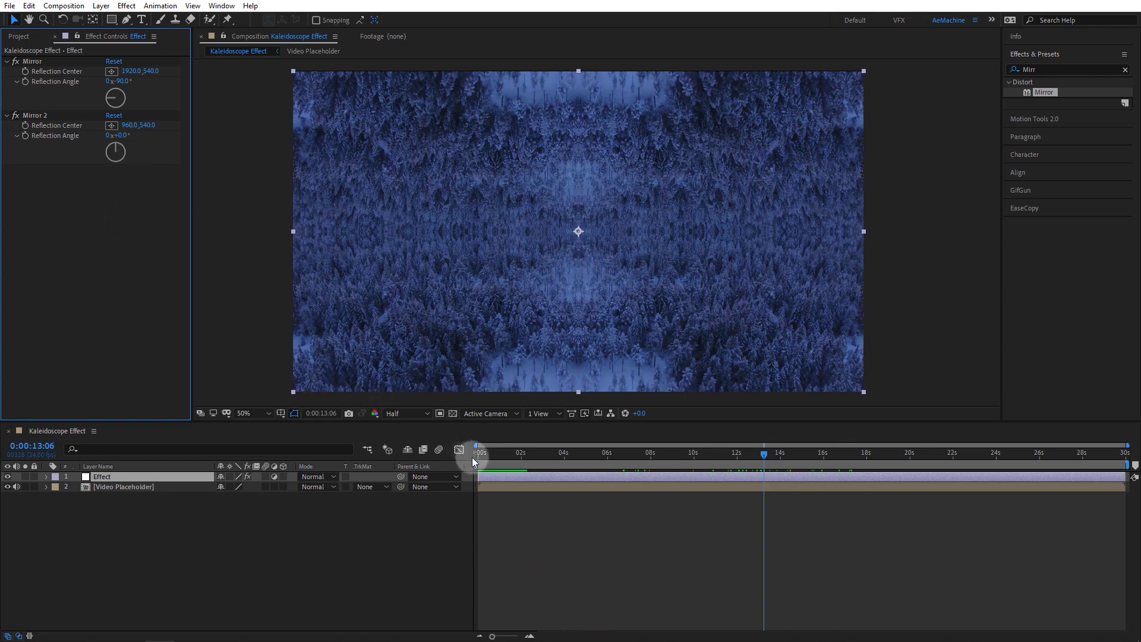
{"action": "left_click_drag", "start_coordinate": [497, 456], "coordinate": [465, 457]}
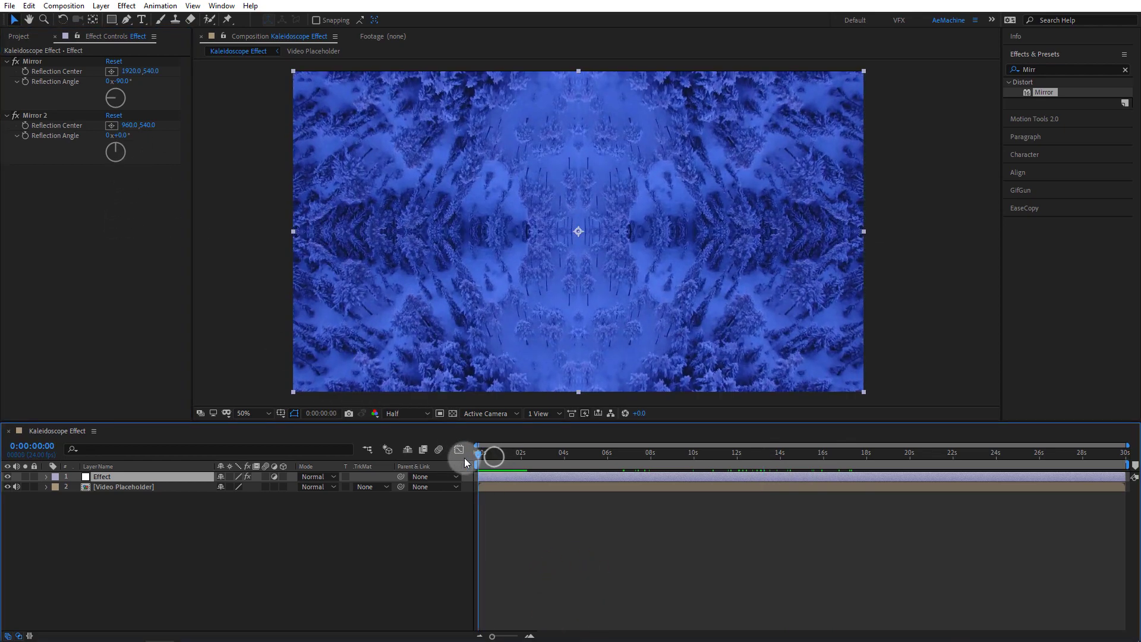
Hide the Effect mirror layer to reveal the plain footage.
{"action": "left_click", "coordinate": [98, 502]}
{"action": "left_click", "coordinate": [7, 477]}
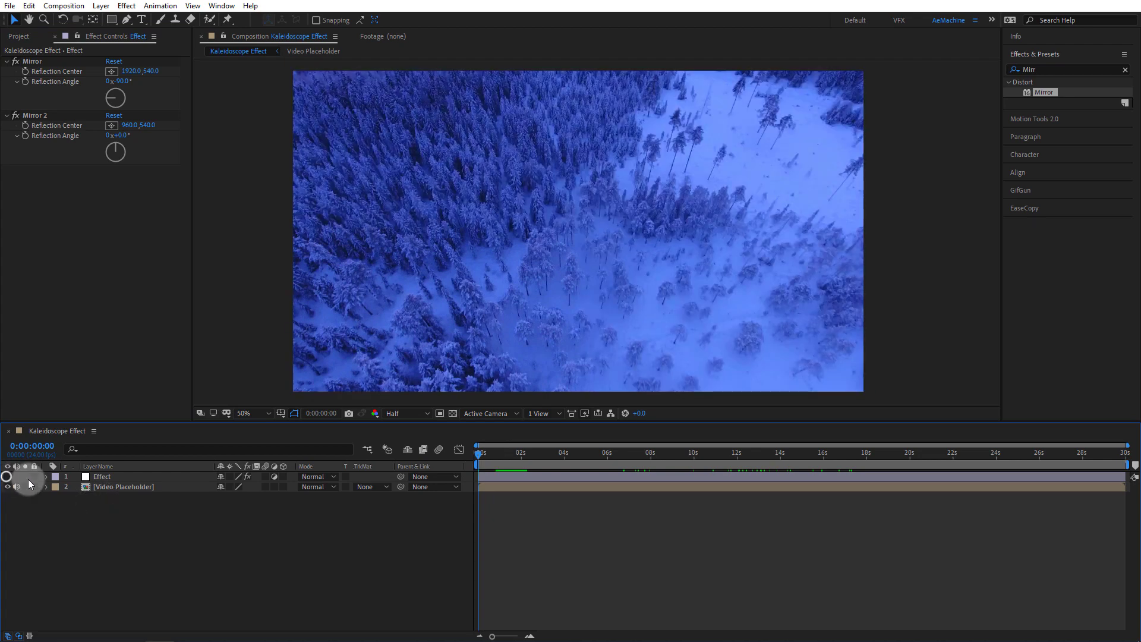
{"action": "left_click", "coordinate": [121, 488]}
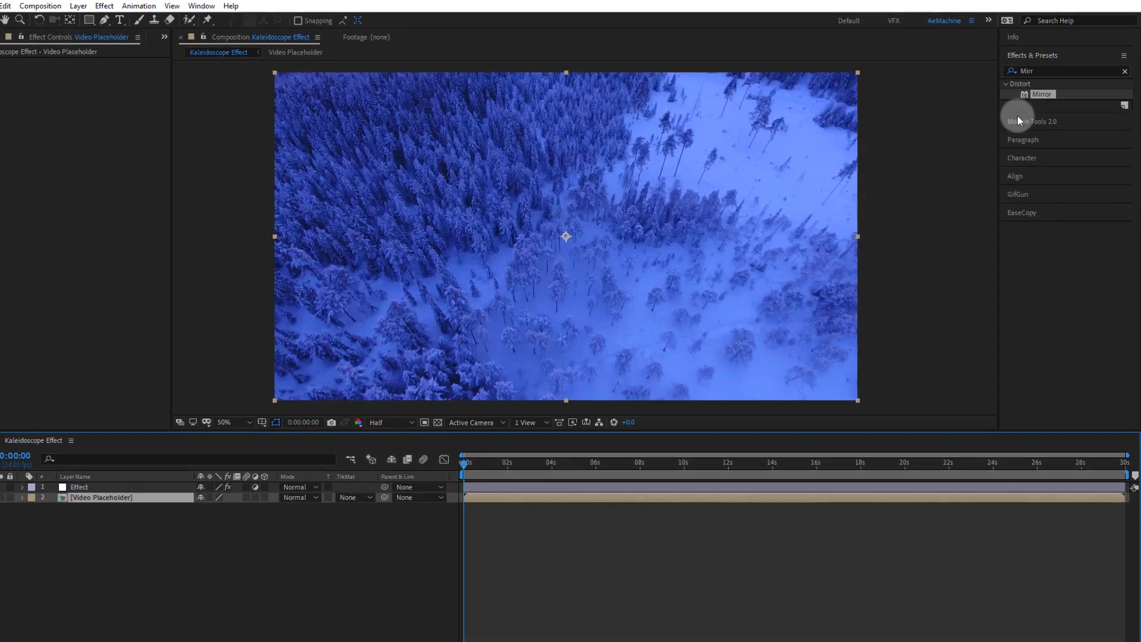
Apply CC Kaleida to the footage with Size 43.9, Rotation 89° and Starlish mirroring.
{"action": "left_click", "coordinate": [1050, 71]}
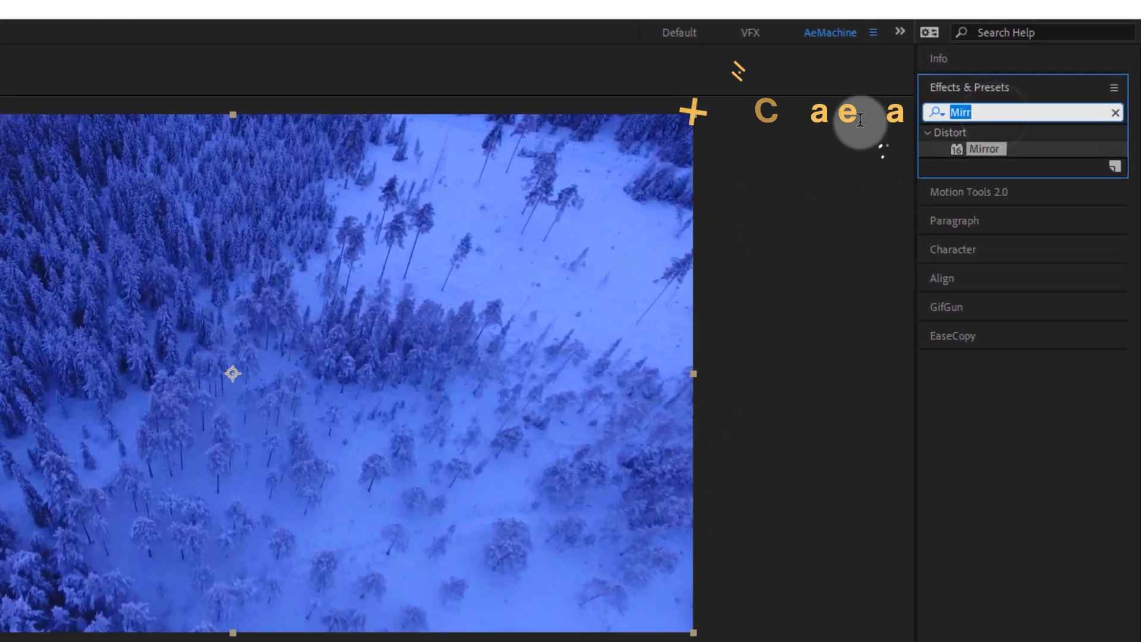
{"action": "type", "text": "cc"}
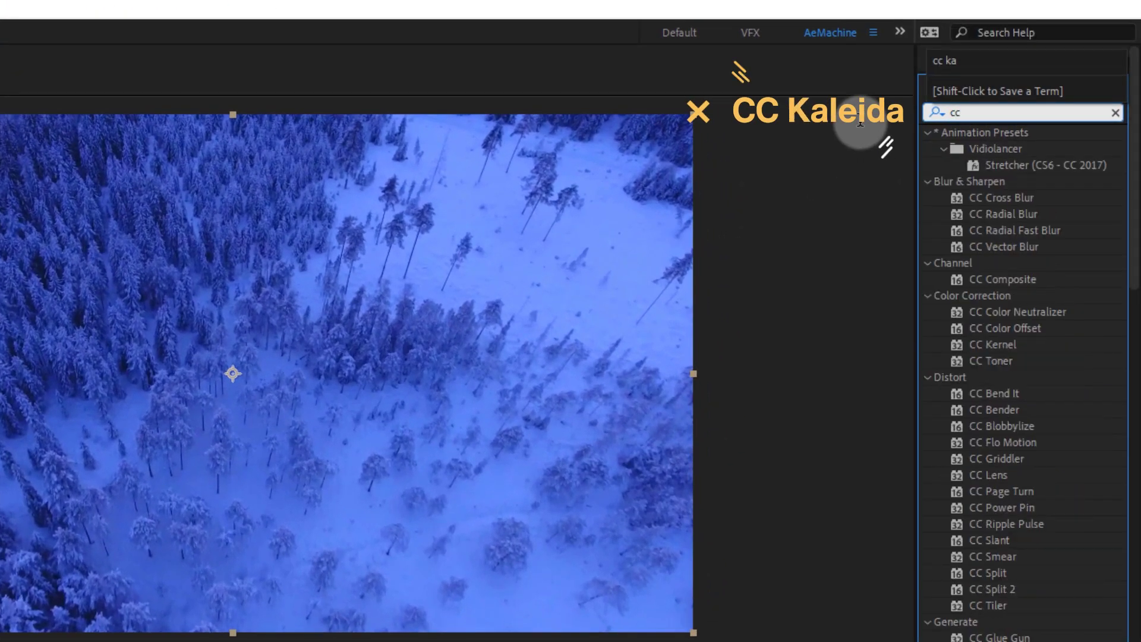
{"action": "type", "text": " ka"}
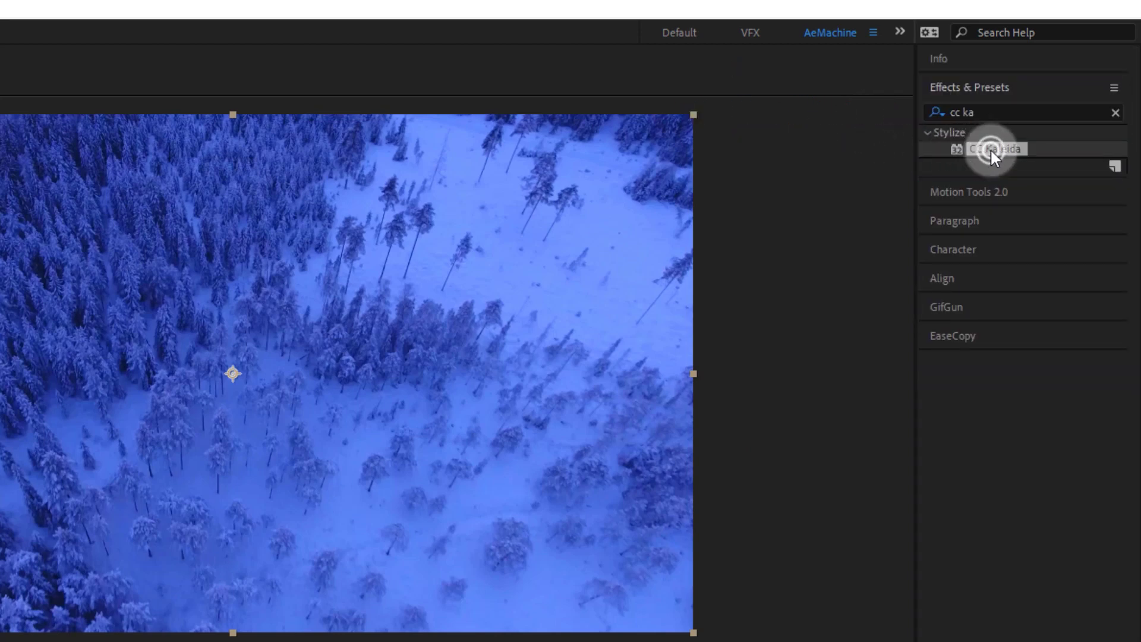
{"action": "left_click_drag", "start_coordinate": [990, 150], "coordinate": [212, 352]}
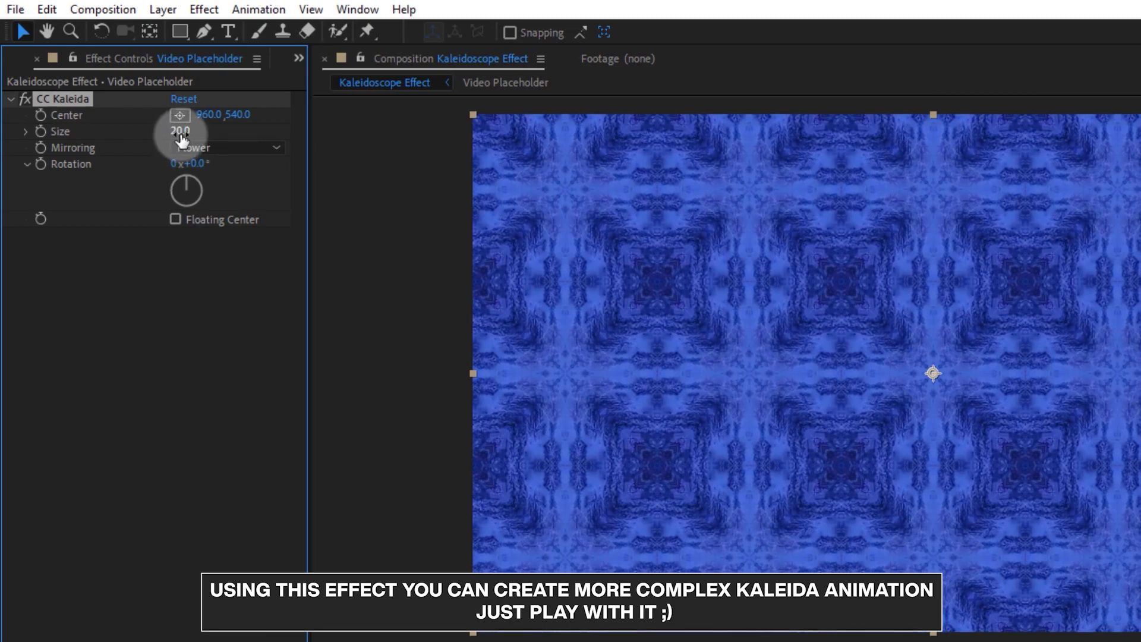
{"action": "mouse_move", "coordinate": [182, 137]}
{"action": "left_mouse_down"}
{"action": "mouse_move", "coordinate": [320, 127]}
{"action": "mouse_move", "coordinate": [237, 143]}
{"action": "left_mouse_up"}
{"action": "left_click_drag", "start_coordinate": [158, 116], "coordinate": [202, 116]}
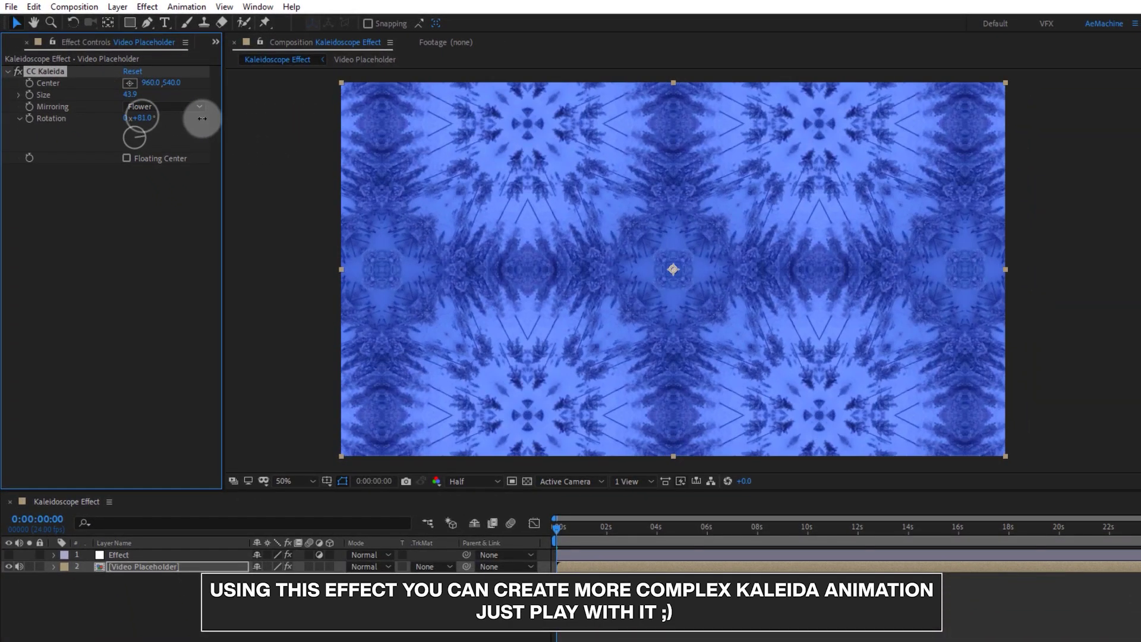
{"action": "left_click", "coordinate": [180, 108]}
{"action": "left_click", "coordinate": [172, 242]}
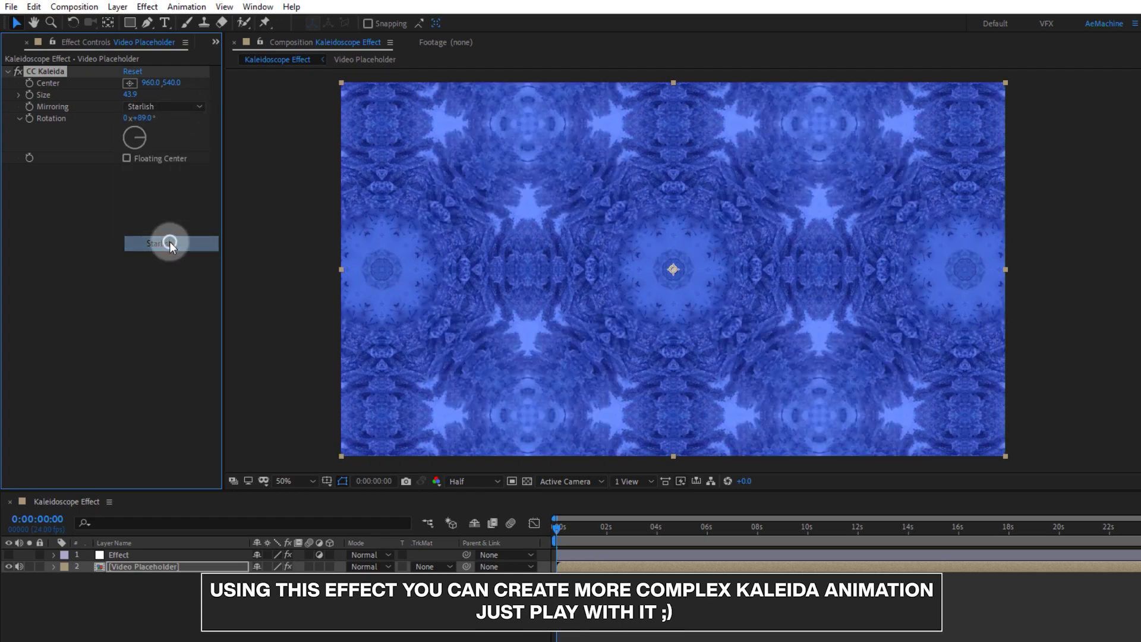
Preview the kaleidoscope, checking it at 100% then back at 50% magnification.
{"action": "key", "text": "space"}
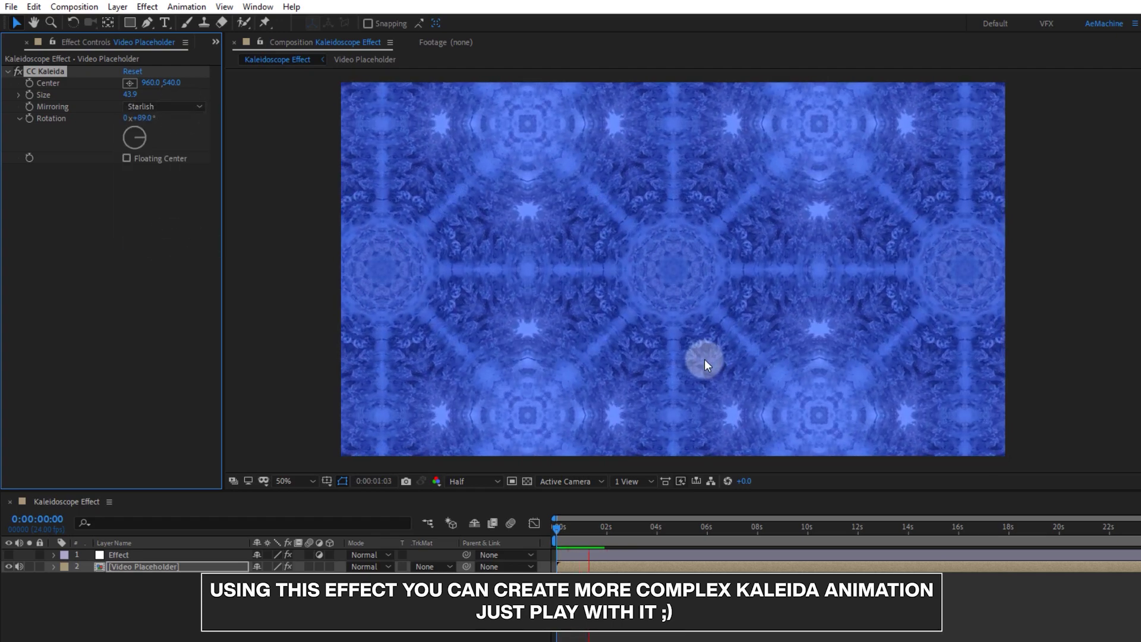
{"action": "key", "text": "slash"}
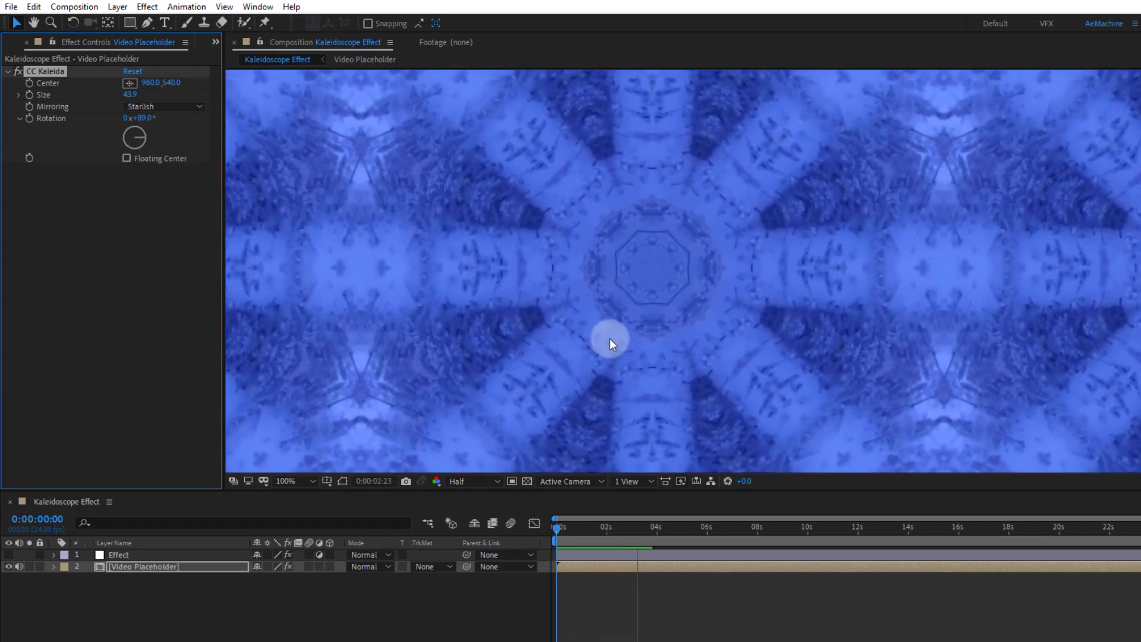
{"action": "key", "text": "comma"}
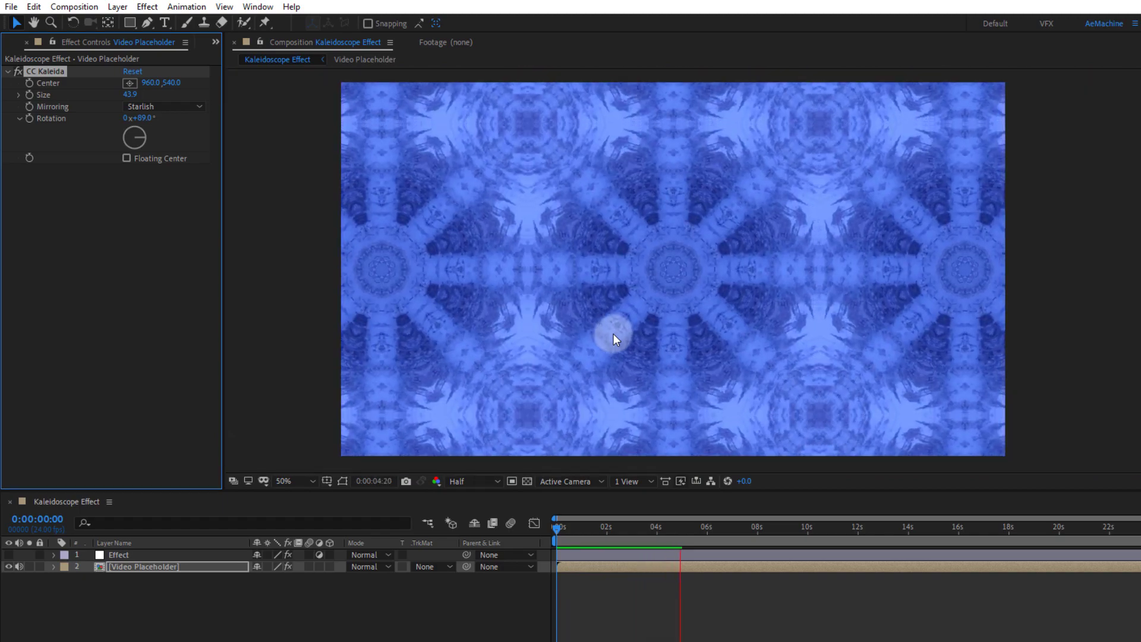
{"action": "left_click_drag", "start_coordinate": [736, 547], "coordinate": [661, 538]}
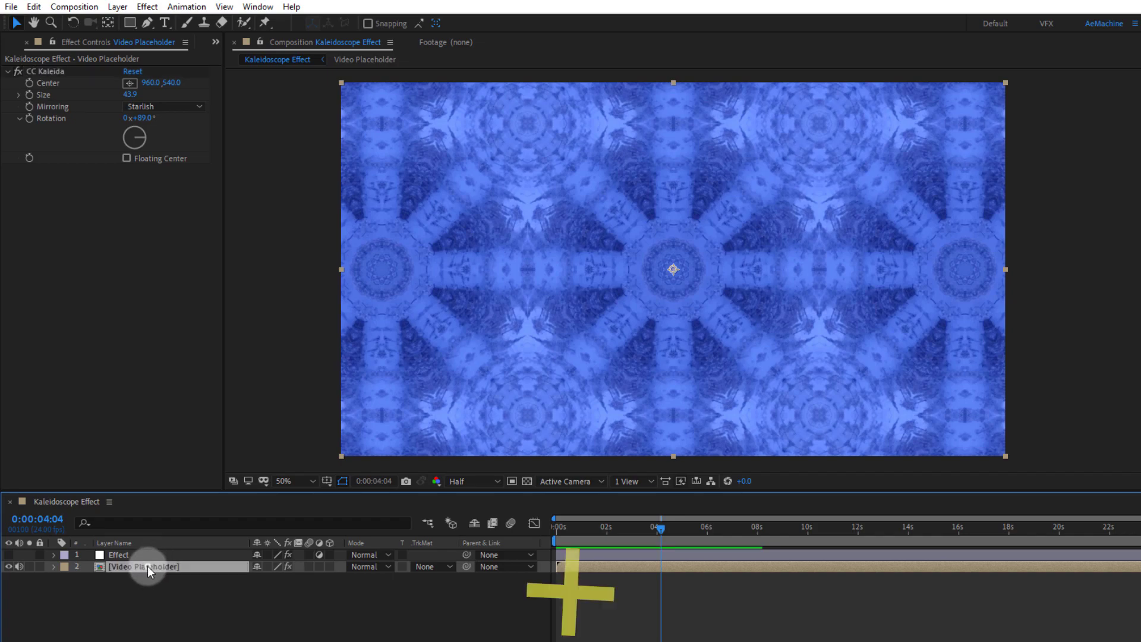
Inside the Video Placeholder precomp, hide Video 1 to show the tree-canopy clip, then return.
{"action": "double_click", "coordinate": [147, 565]}
{"action": "left_click", "coordinate": [161, 625]}
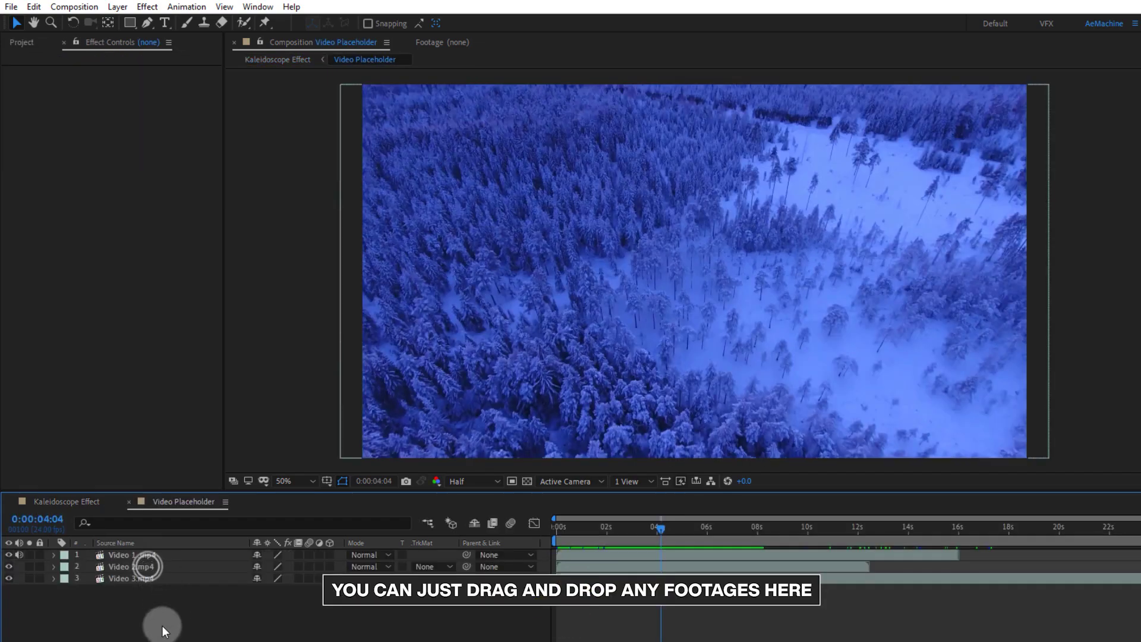
{"action": "left_click", "coordinate": [9, 556]}
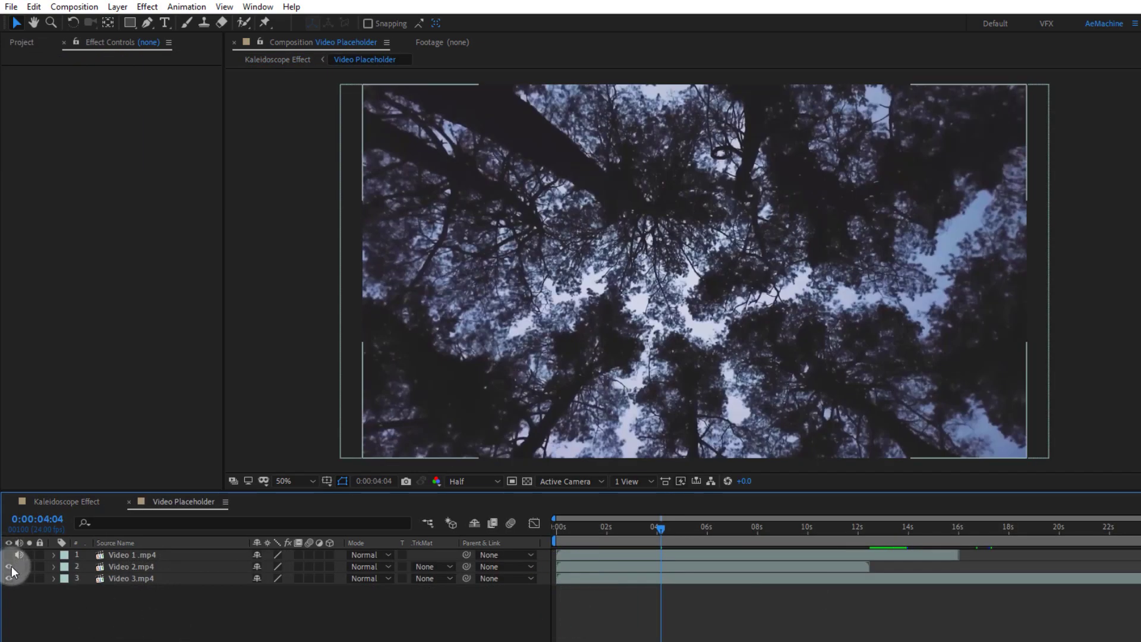
{"action": "left_click", "coordinate": [59, 501]}
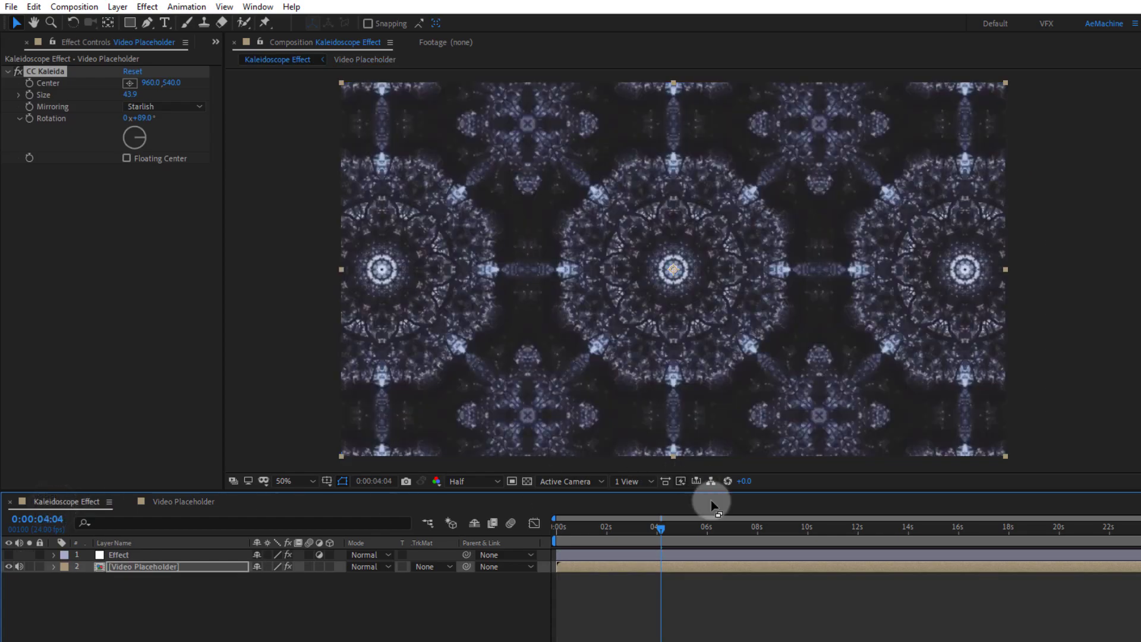
{"action": "mouse_move", "coordinate": [662, 526]}
{"action": "left_mouse_down"}
{"action": "mouse_move", "coordinate": [628, 530]}
{"action": "mouse_move", "coordinate": [650, 547]}
{"action": "left_mouse_up"}
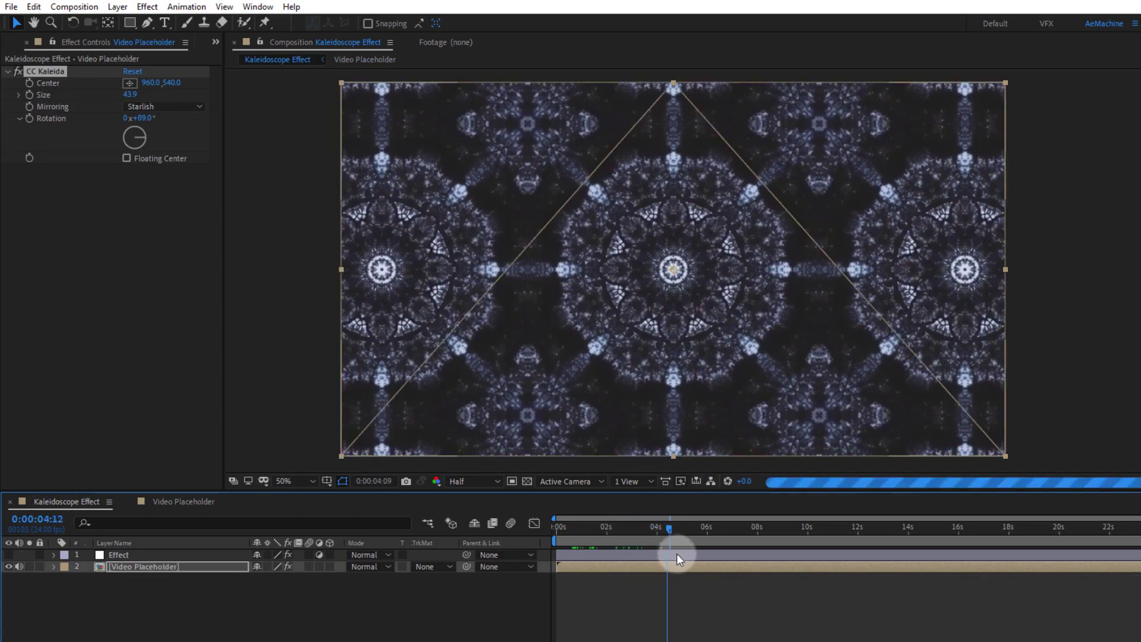
Switch off CC Kaleida and turn the Effect mirror layer back on.
{"action": "left_click_drag", "start_coordinate": [650, 547], "coordinate": [696, 555]}
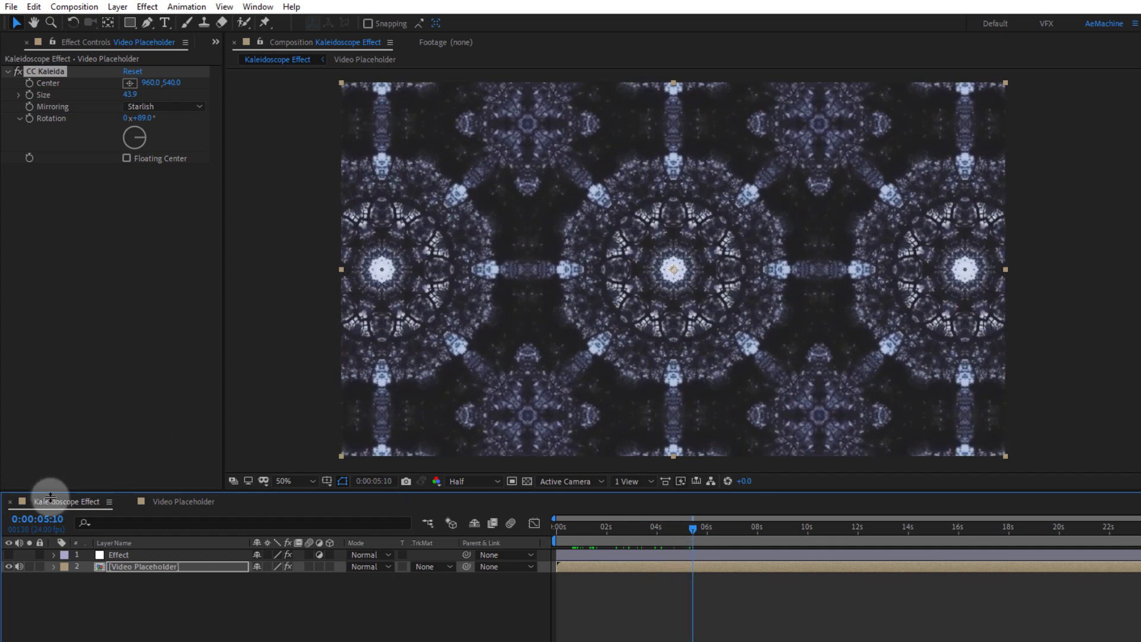
{"action": "left_click", "coordinate": [18, 72]}
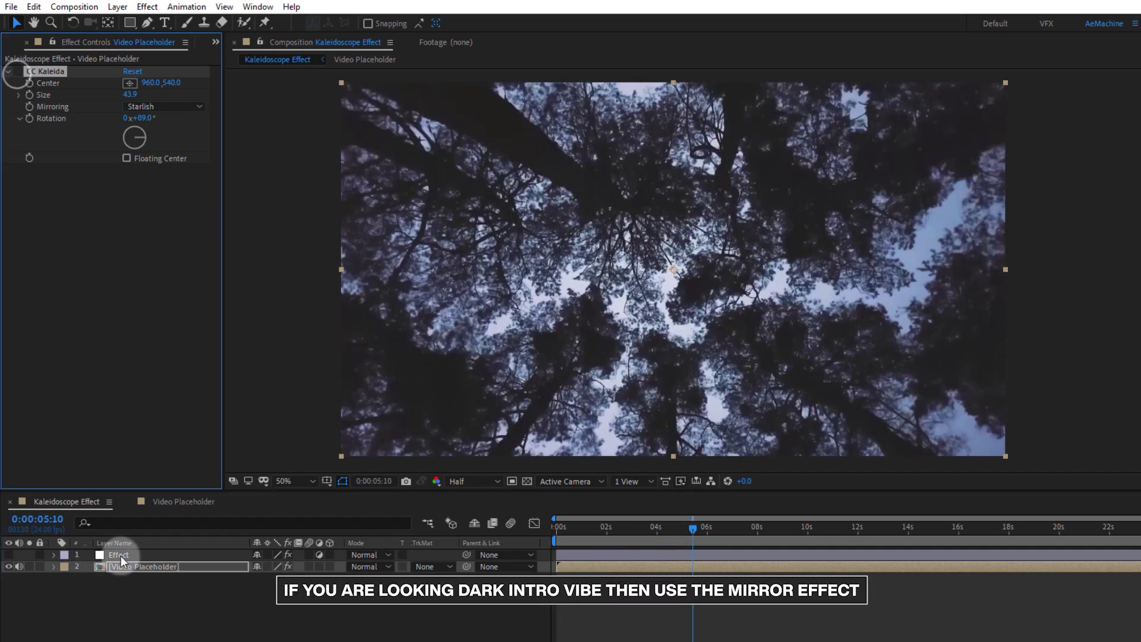
{"action": "left_click", "coordinate": [111, 556]}
{"action": "left_click", "coordinate": [10, 555]}
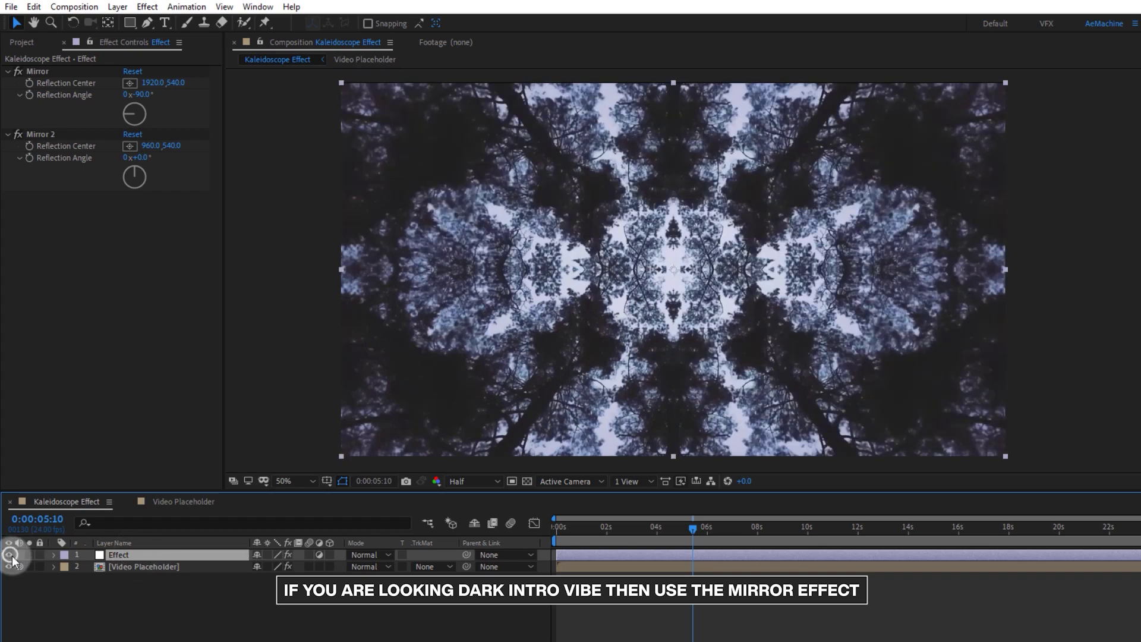
Preview the mirrored tree footage from the start, ending at 0:00:06:15.
{"action": "left_click_drag", "start_coordinate": [691, 526], "coordinate": [554, 527]}
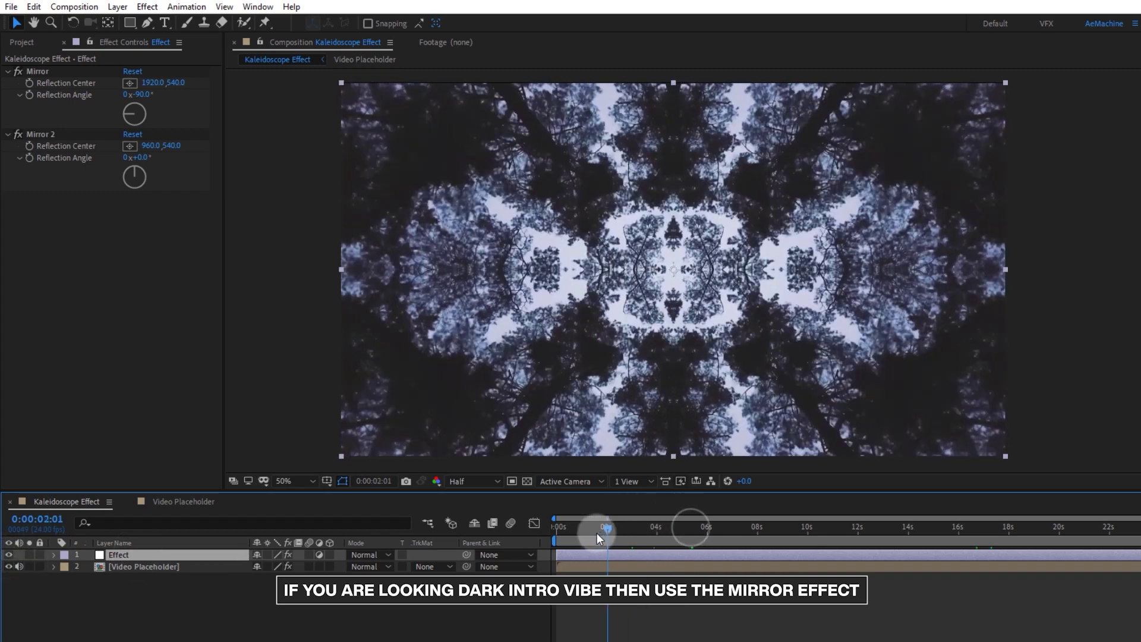
{"action": "scroll", "coordinate": [683, 295], "scroll_direction": "up", "scroll_amount": 2}
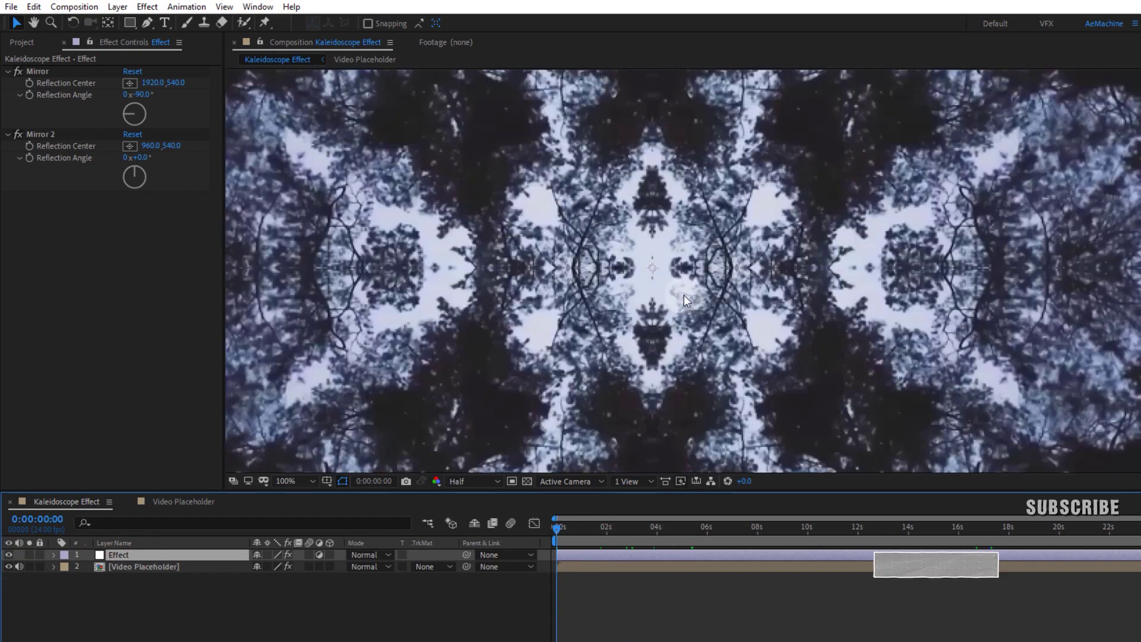
{"action": "scroll", "coordinate": [747, 348], "scroll_direction": "down", "scroll_amount": 2}
{"action": "key", "text": "space"}
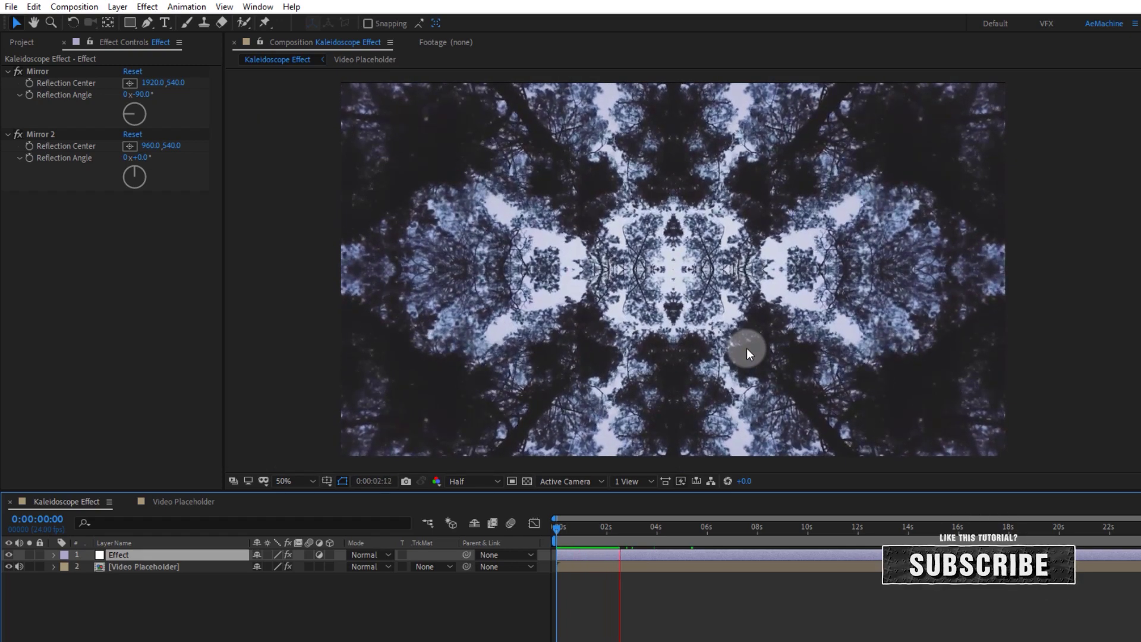
{"action": "key", "text": "space"}
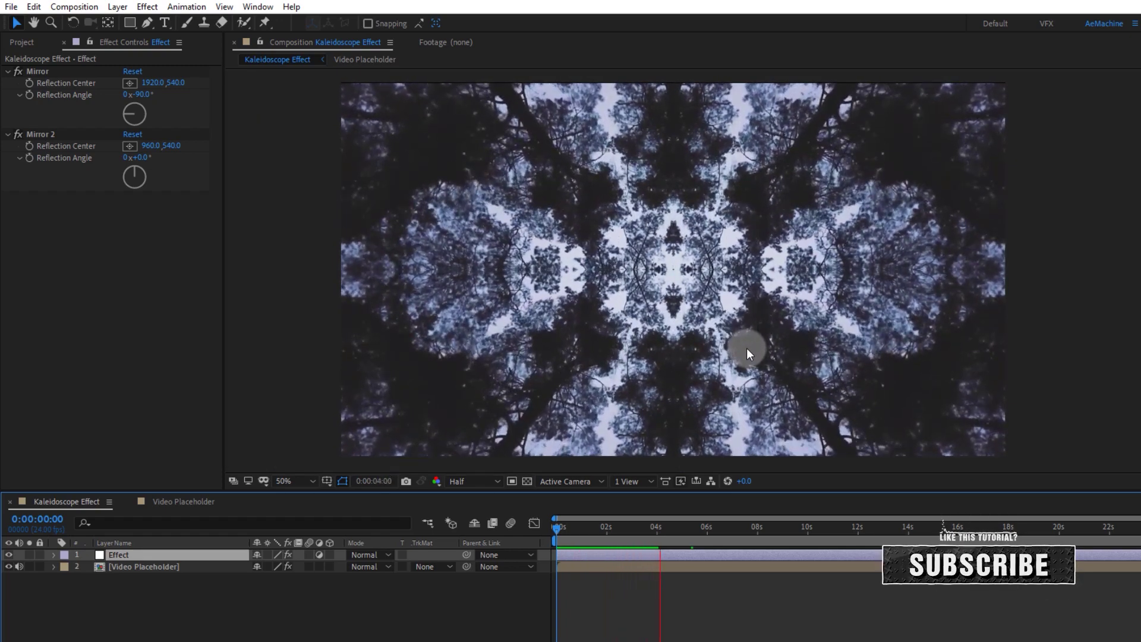
{"action": "left_click_drag", "start_coordinate": [647, 526], "coordinate": [722, 547]}
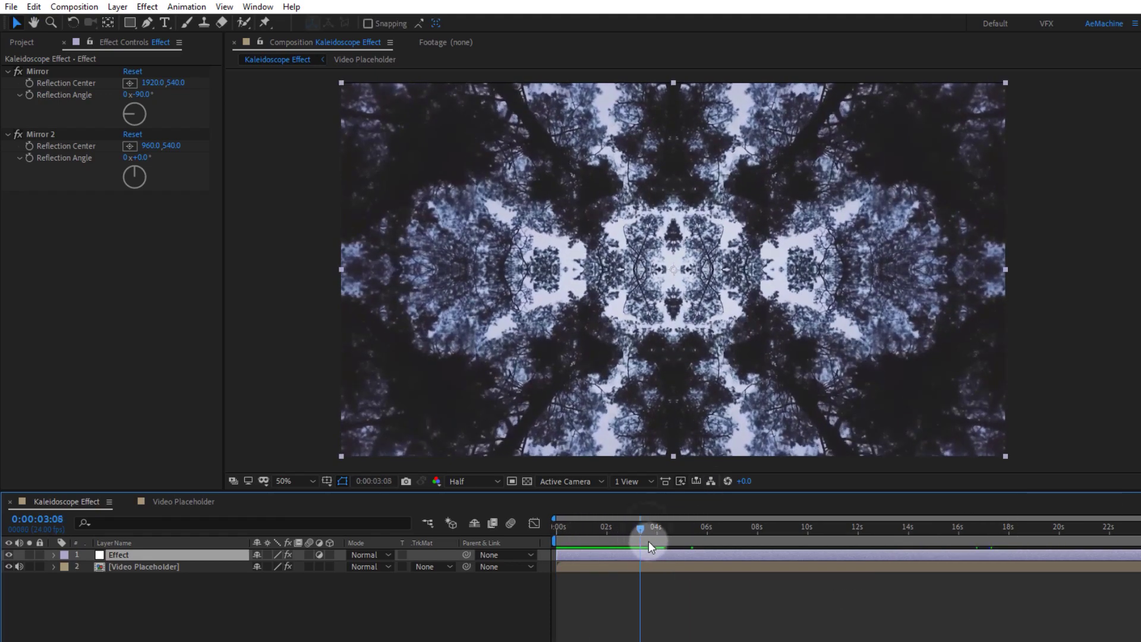
{"action": "left_click", "coordinate": [163, 504]}
Hide Video 2 to reveal the ocean waves clip, then preview it in Kaleidoscope Effect.
{"action": "left_click", "coordinate": [8, 569]}
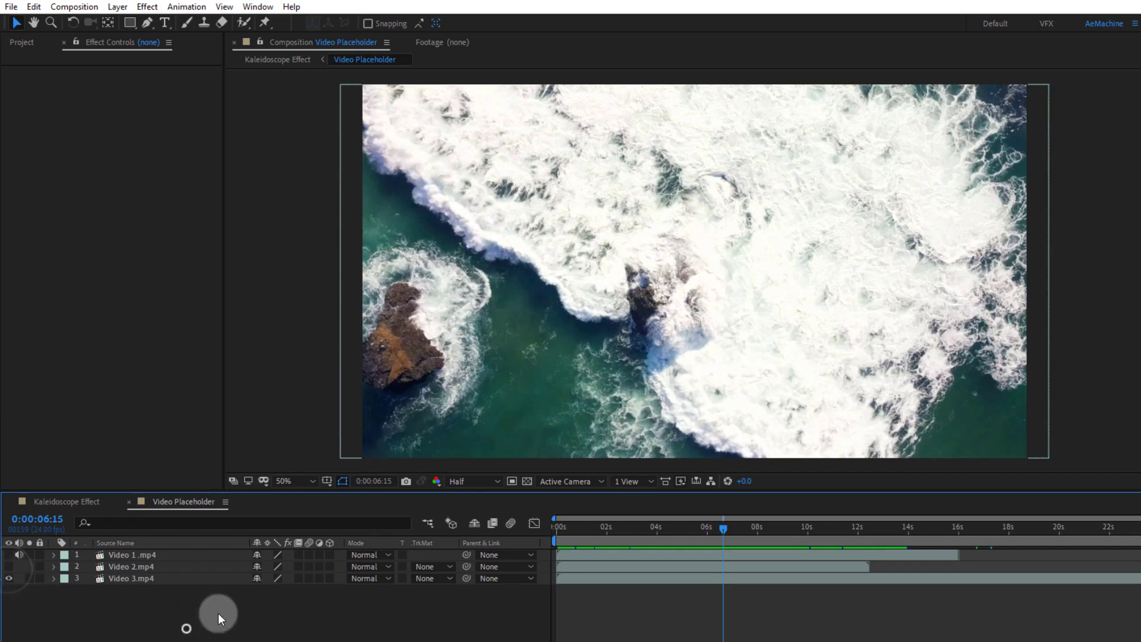
{"action": "left_click", "coordinate": [88, 511]}
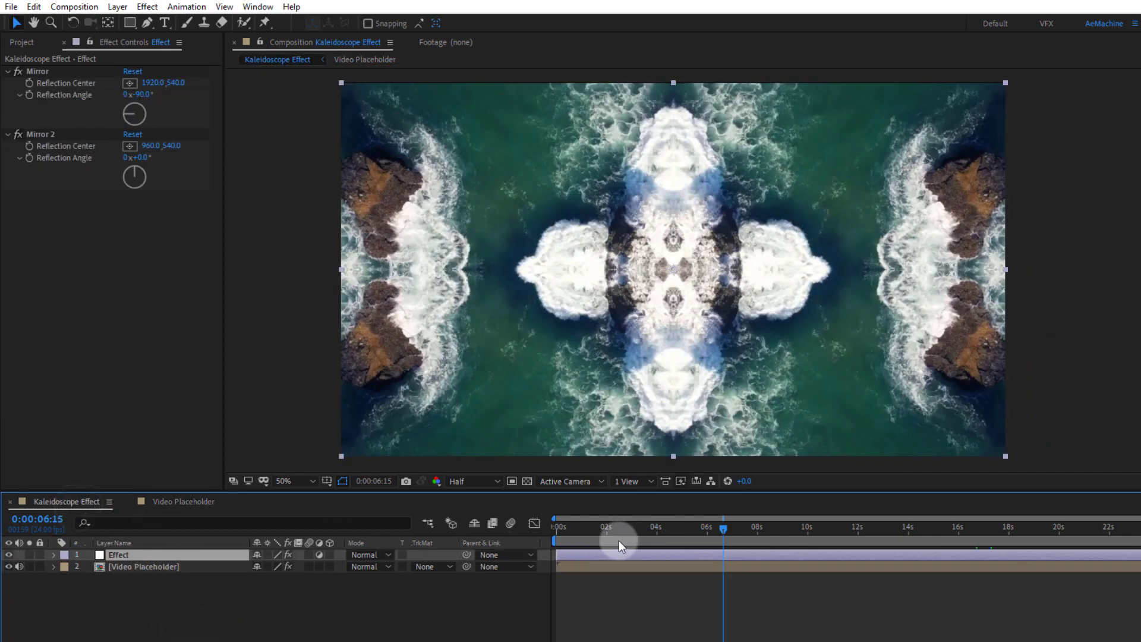
{"action": "left_click", "coordinate": [570, 527]}
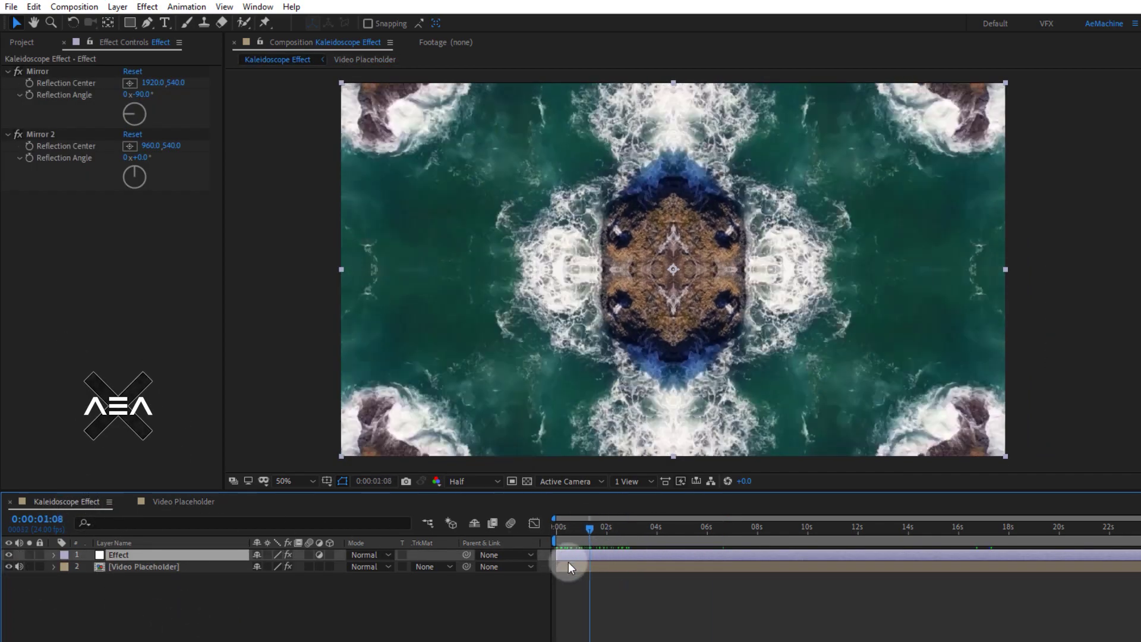
{"action": "left_click_drag", "start_coordinate": [555, 536], "coordinate": [556, 538]}
{"action": "key", "text": "space"}
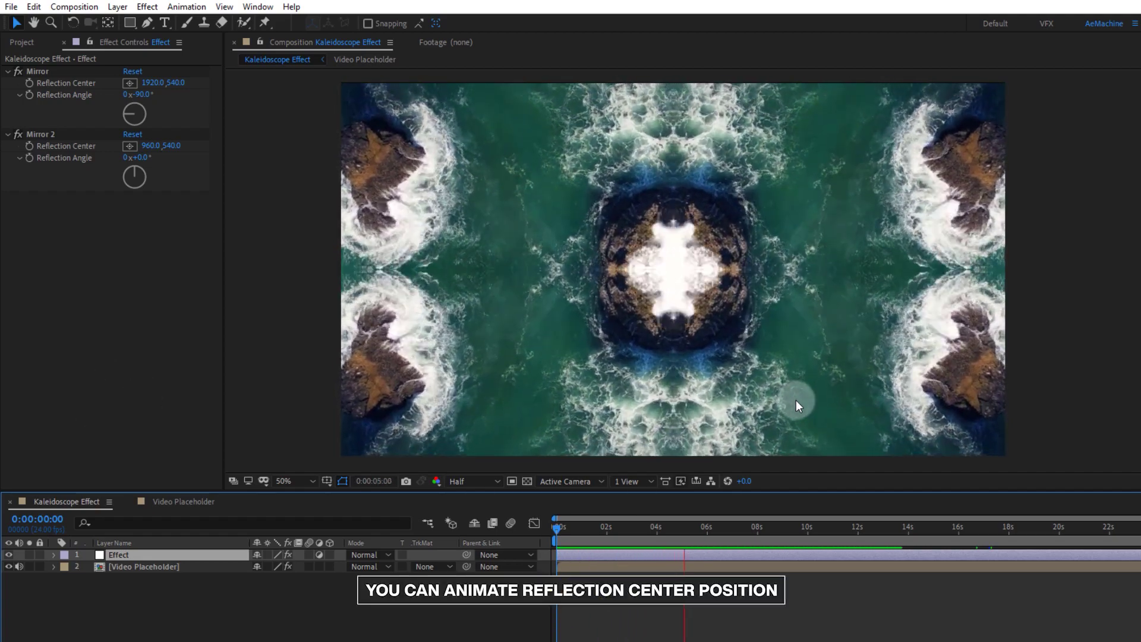
Keyframe Mirror's Reflection Center from 1920,540 at 0 s to Y 434 at 8 s.
{"action": "key", "text": "space"}
{"action": "left_click_drag", "start_coordinate": [585, 533], "coordinate": [537, 540]}
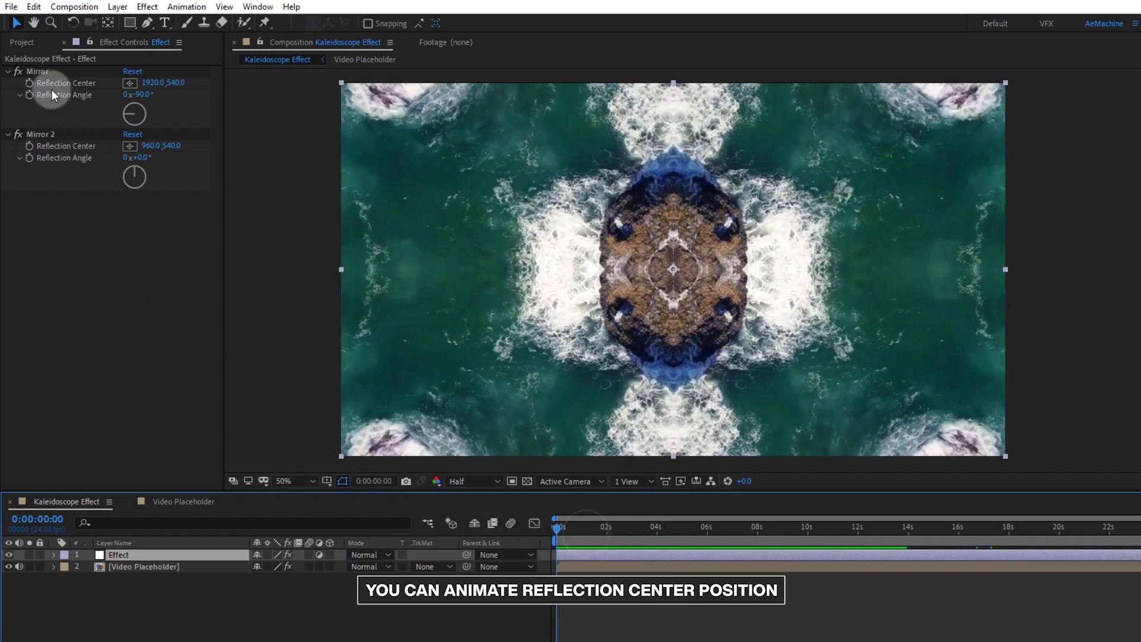
{"action": "left_click", "coordinate": [29, 82]}
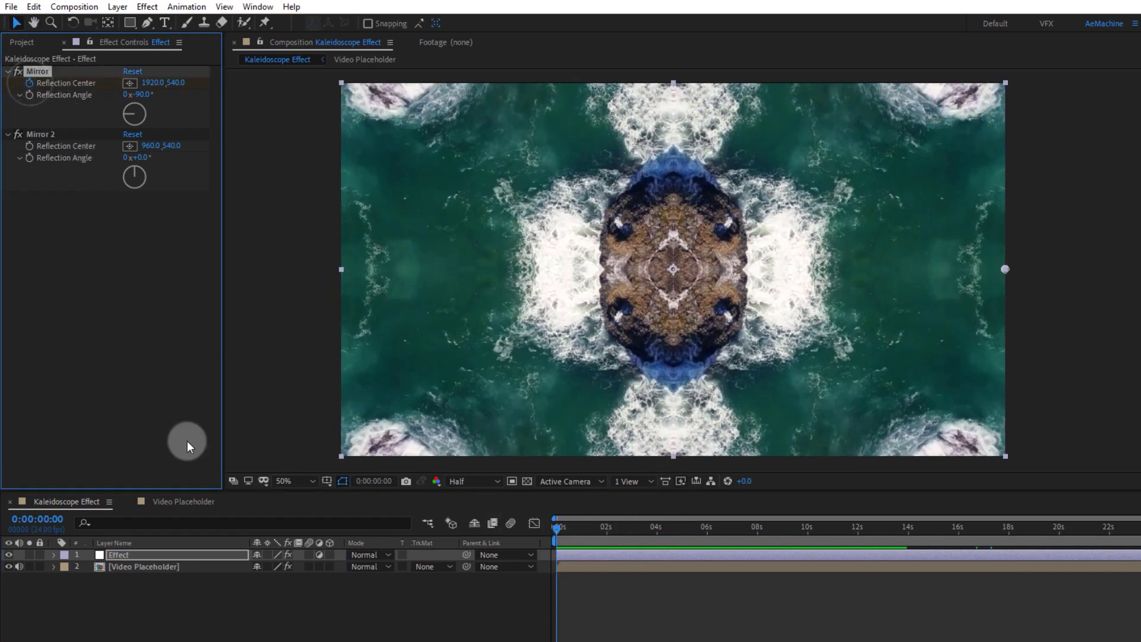
{"action": "left_click", "coordinate": [167, 555]}
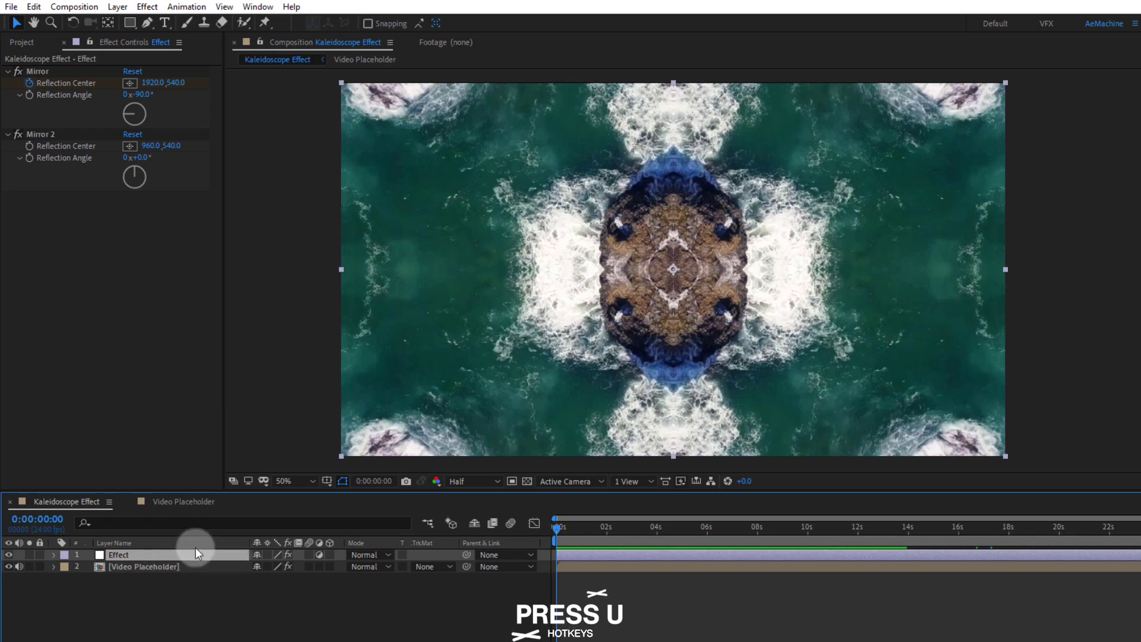
{"action": "key", "text": "u"}
{"action": "left_click_drag", "start_coordinate": [586, 529], "coordinate": [758, 555]}
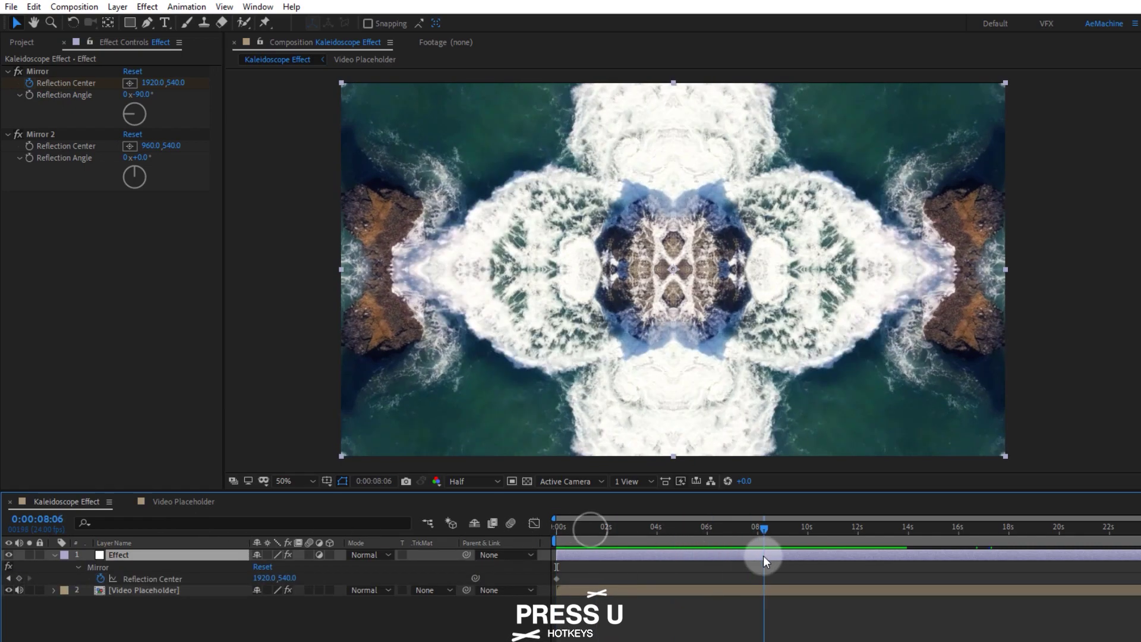
{"action": "left_click_drag", "start_coordinate": [172, 87], "coordinate": [107, 82]}
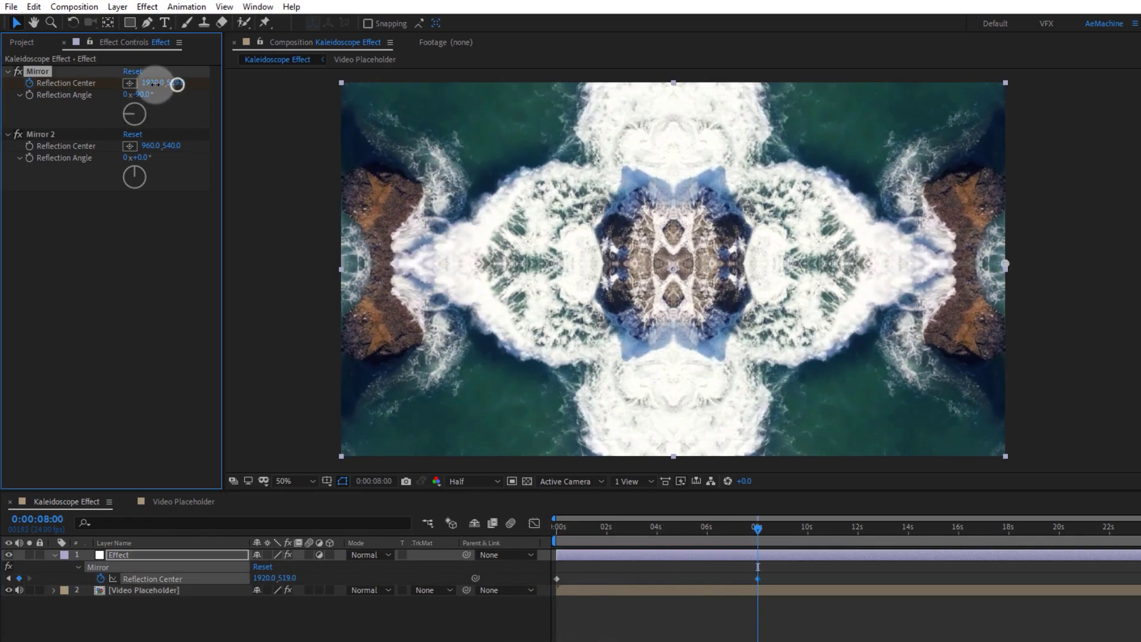
Preview the animation and scrub it with the first Mirror turned off to compare.
{"action": "left_click", "coordinate": [555, 526]}
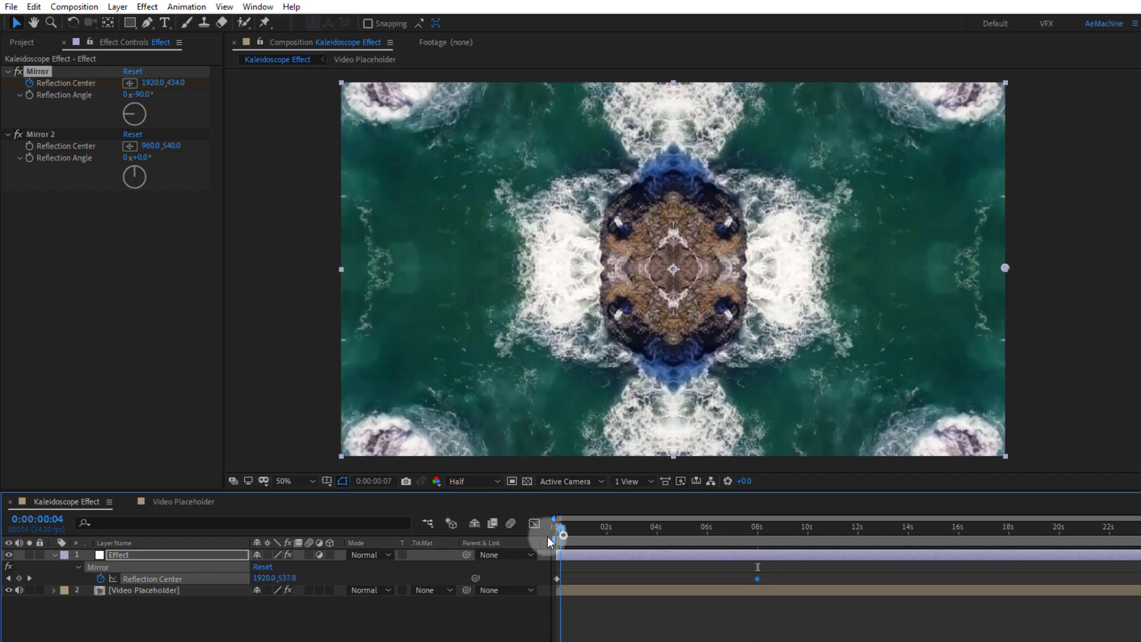
{"action": "key", "text": "space"}
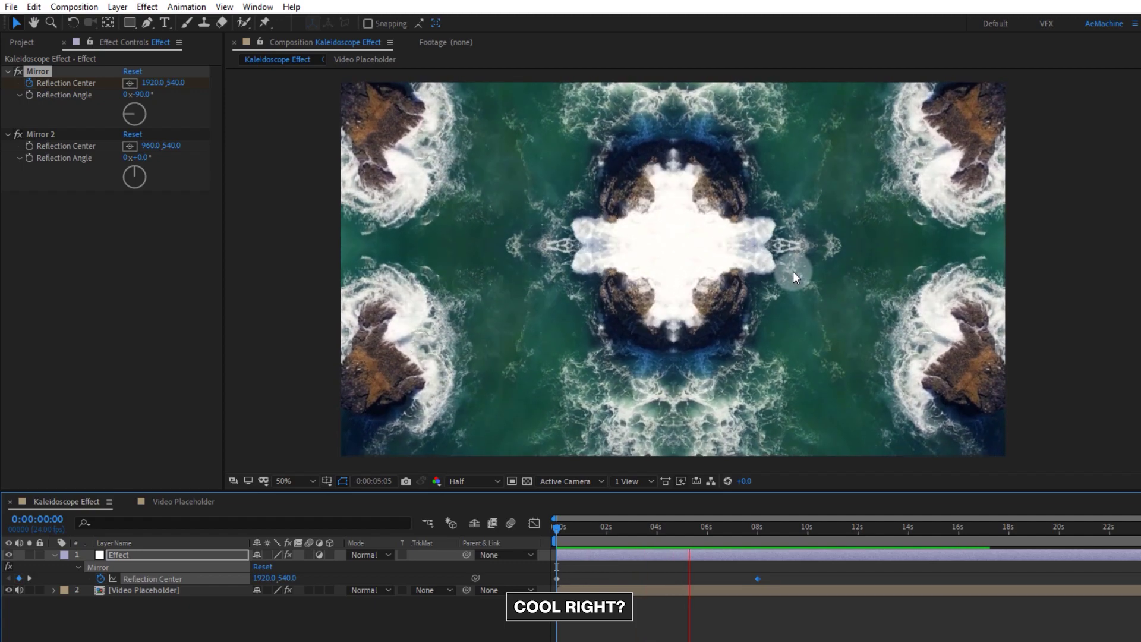
{"action": "key", "text": "space"}
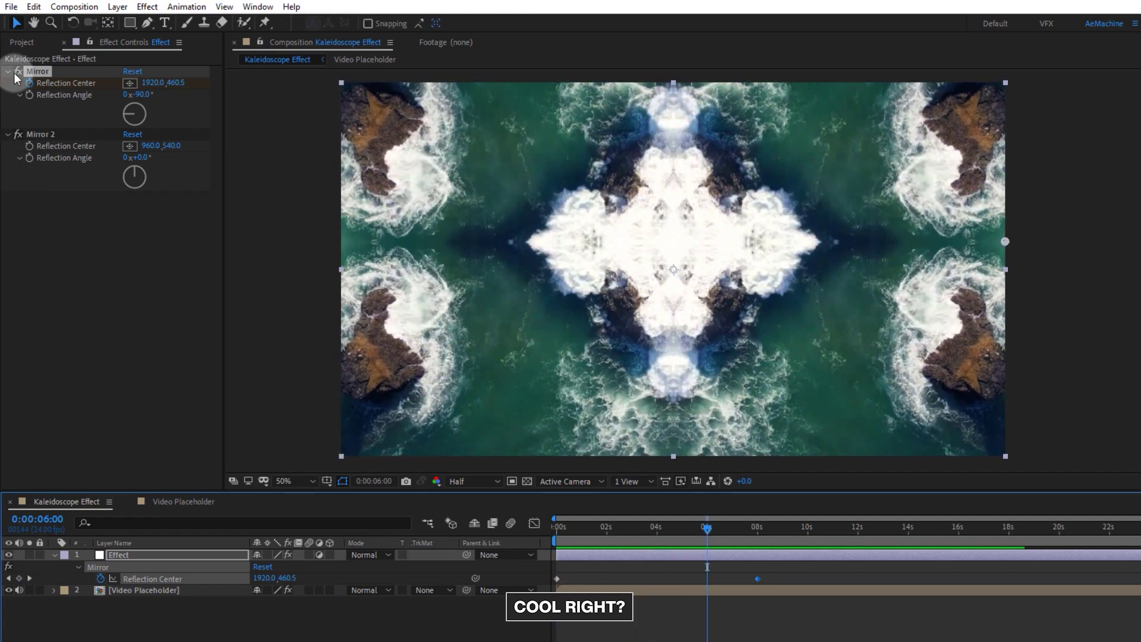
{"action": "left_click", "coordinate": [16, 74]}
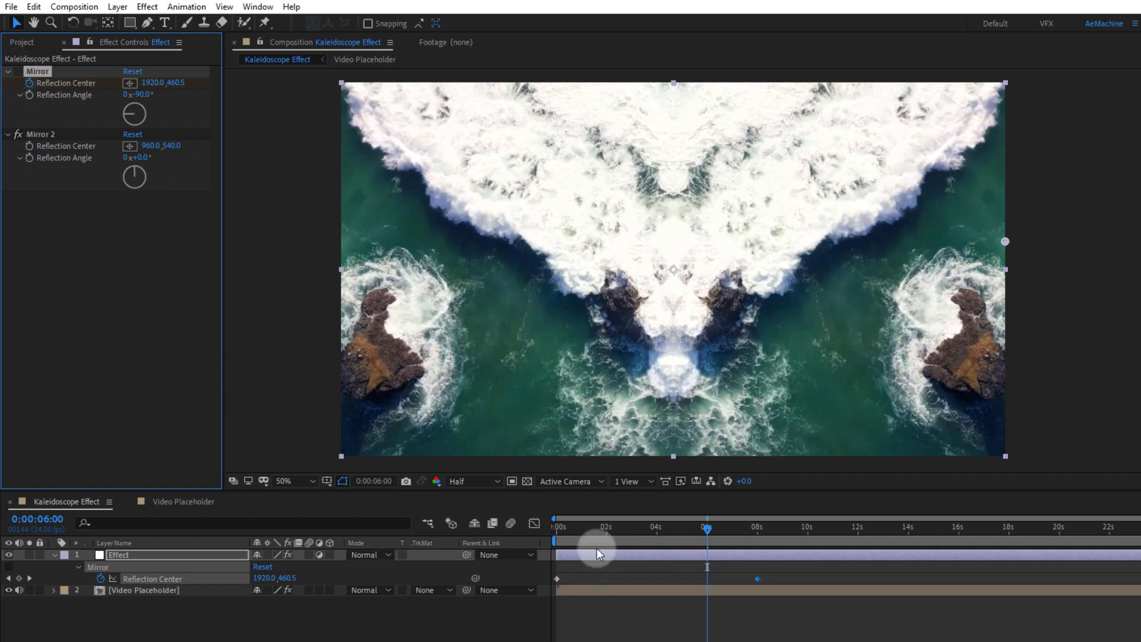
{"action": "mouse_move", "coordinate": [580, 528]}
{"action": "left_mouse_down"}
{"action": "mouse_move", "coordinate": [683, 569]}
{"action": "mouse_move", "coordinate": [793, 579]}
{"action": "left_mouse_up"}
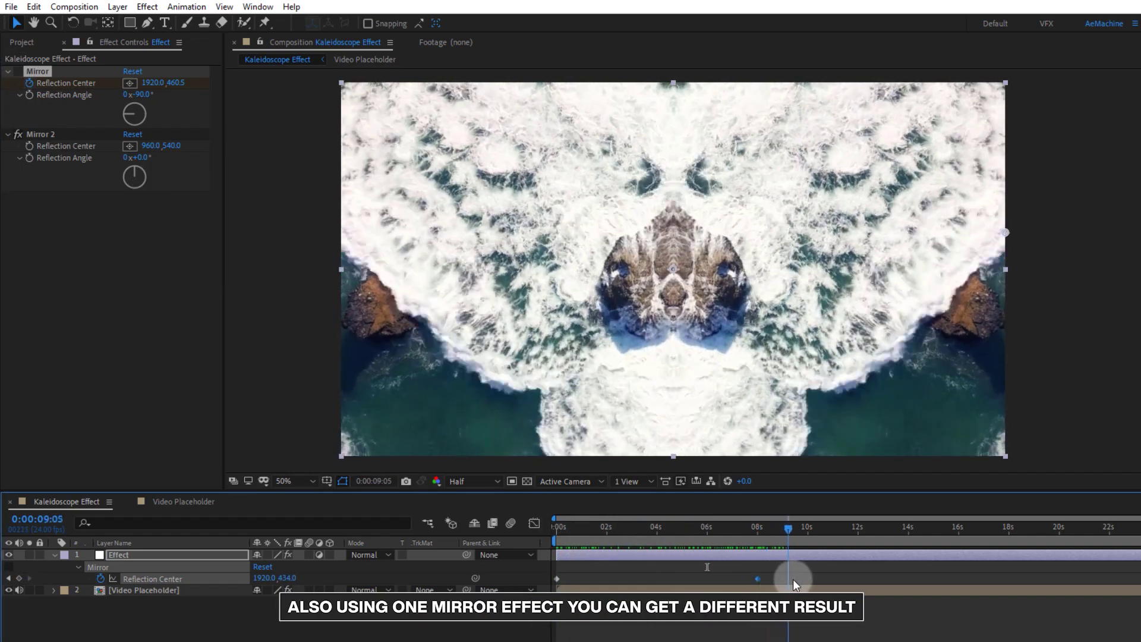
{"action": "key", "text": "Home"}
{"action": "left_click", "coordinate": [18, 71]}
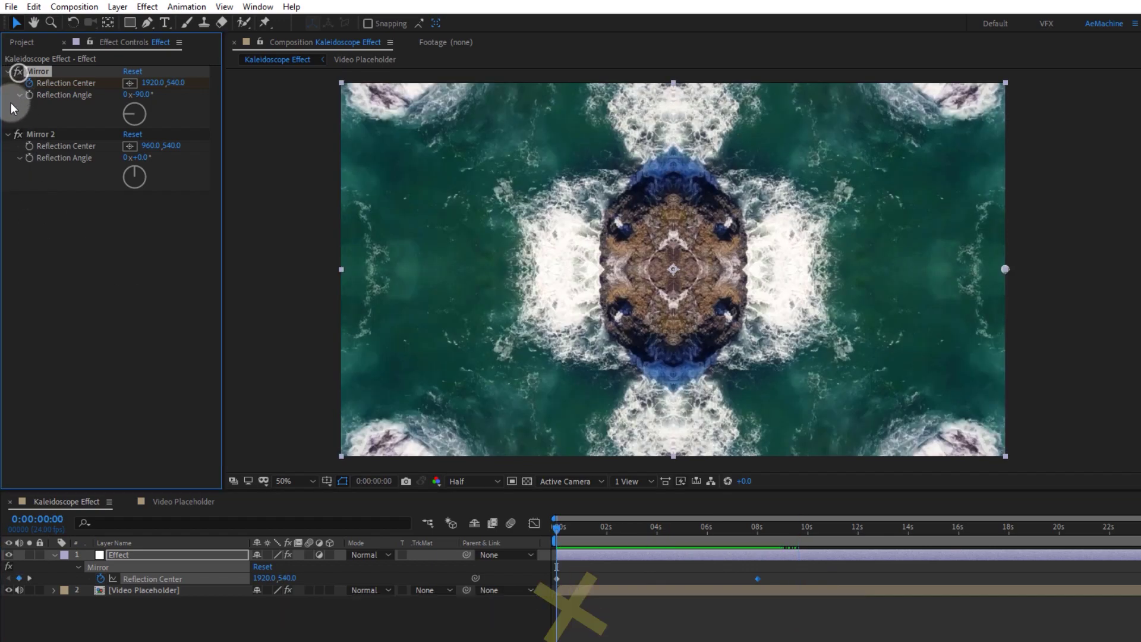
{"action": "left_click", "coordinate": [18, 134]}
{"action": "left_click", "coordinate": [608, 540]}
{"action": "key", "text": "space"}
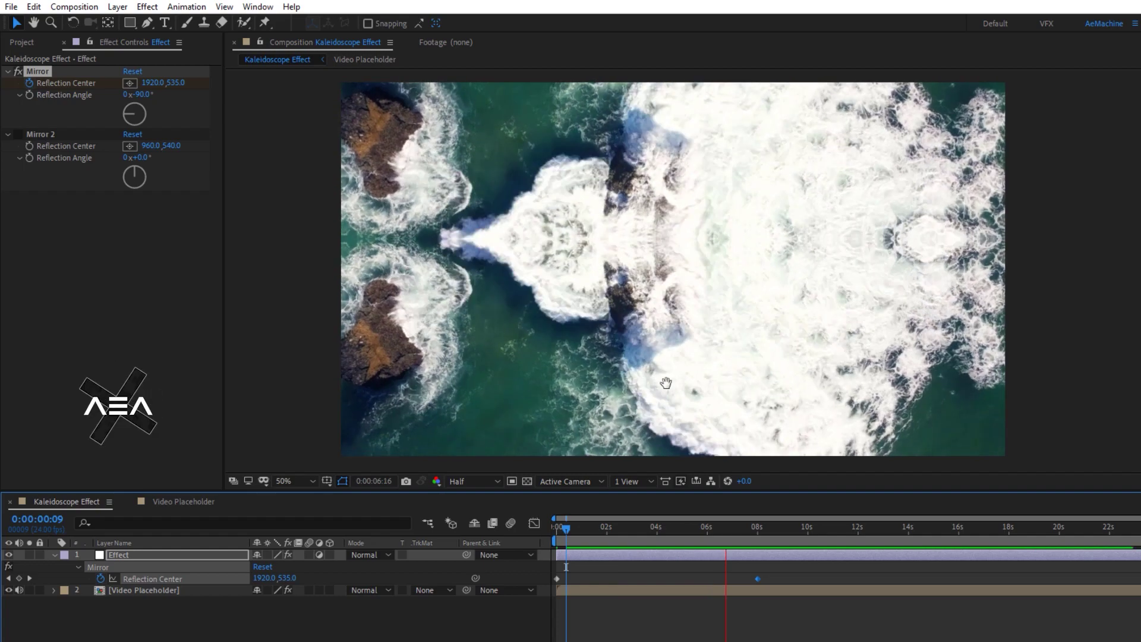
{"action": "key", "text": "space"}
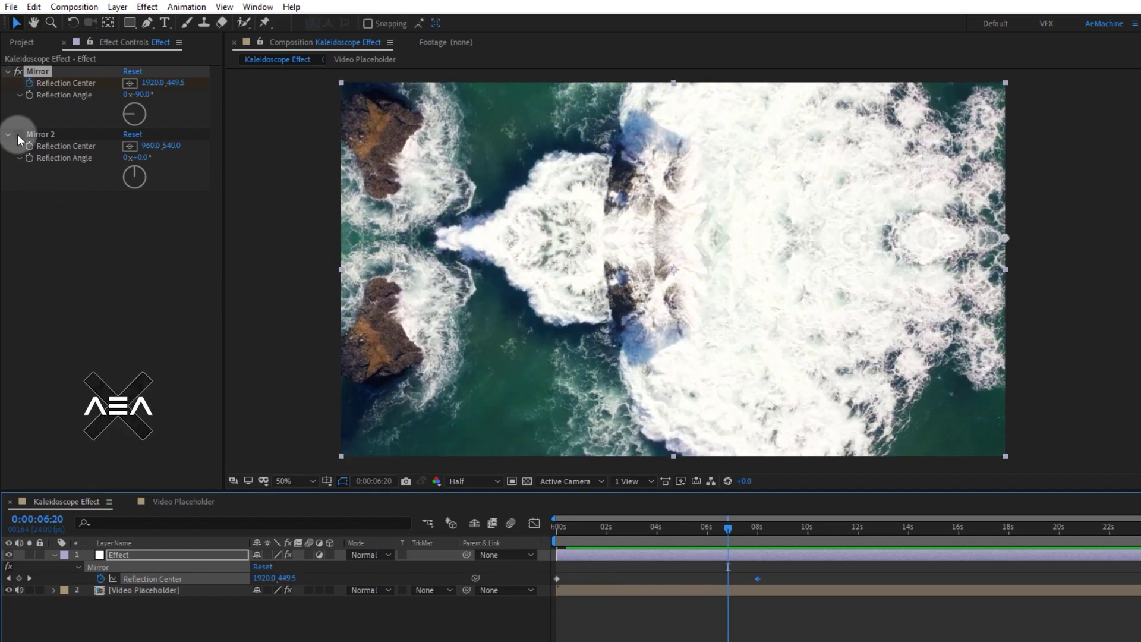
{"action": "left_click", "coordinate": [18, 134]}
{"action": "left_click", "coordinate": [591, 529]}
{"action": "left_click_drag", "start_coordinate": [590, 532], "coordinate": [490, 540]}
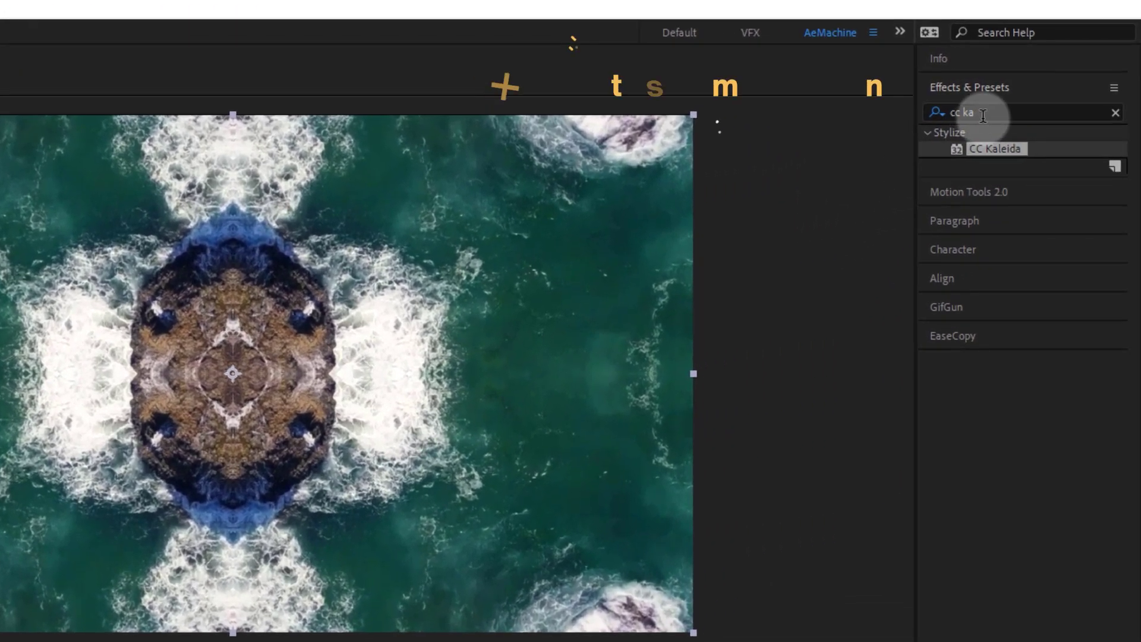
Search 'opti' and apply Optics Compensation, enabling Reverse Lens Distortion with Field of View 51.9.
{"action": "left_click_drag", "start_coordinate": [983, 116], "coordinate": [934, 117]}
{"action": "type", "text": "opti"}
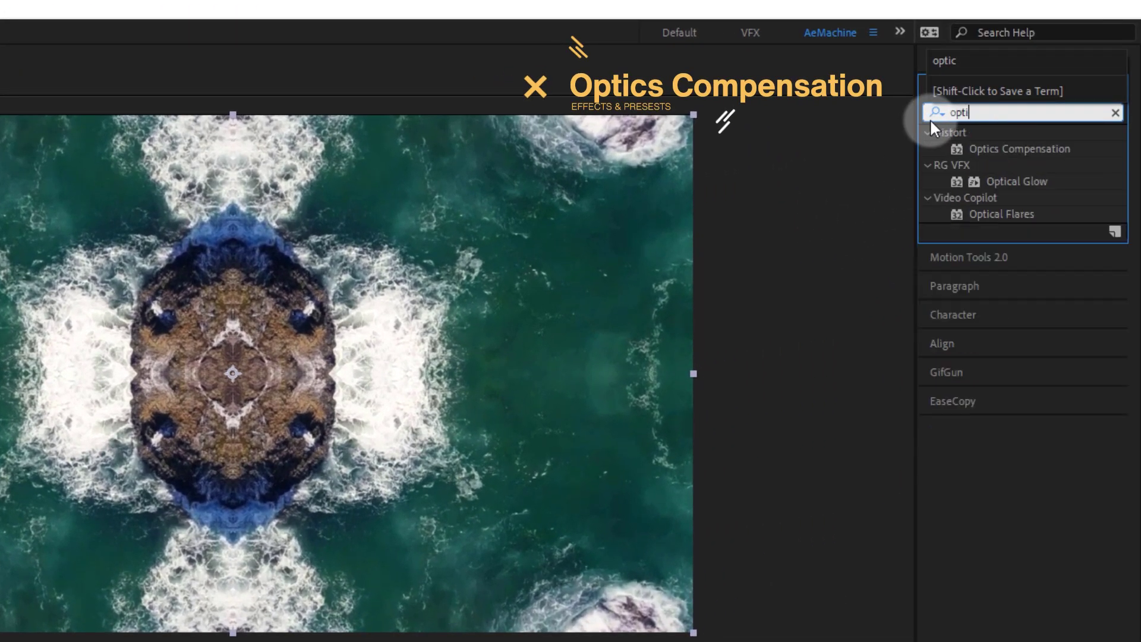
{"action": "left_click_drag", "start_coordinate": [978, 149], "coordinate": [446, 352]}
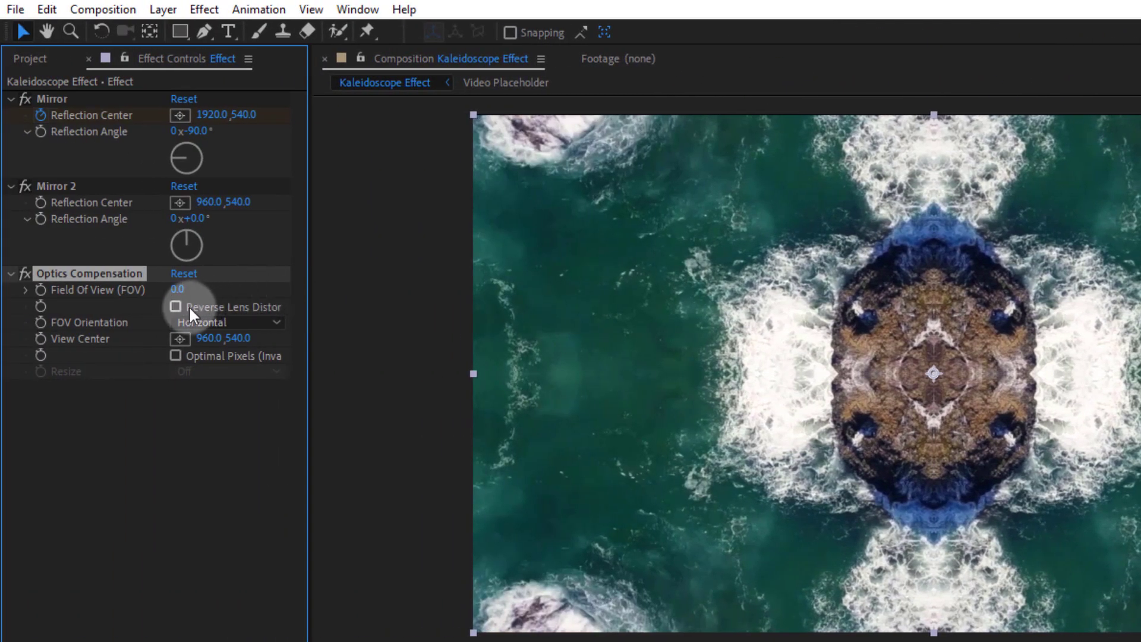
{"action": "left_click", "coordinate": [184, 305]}
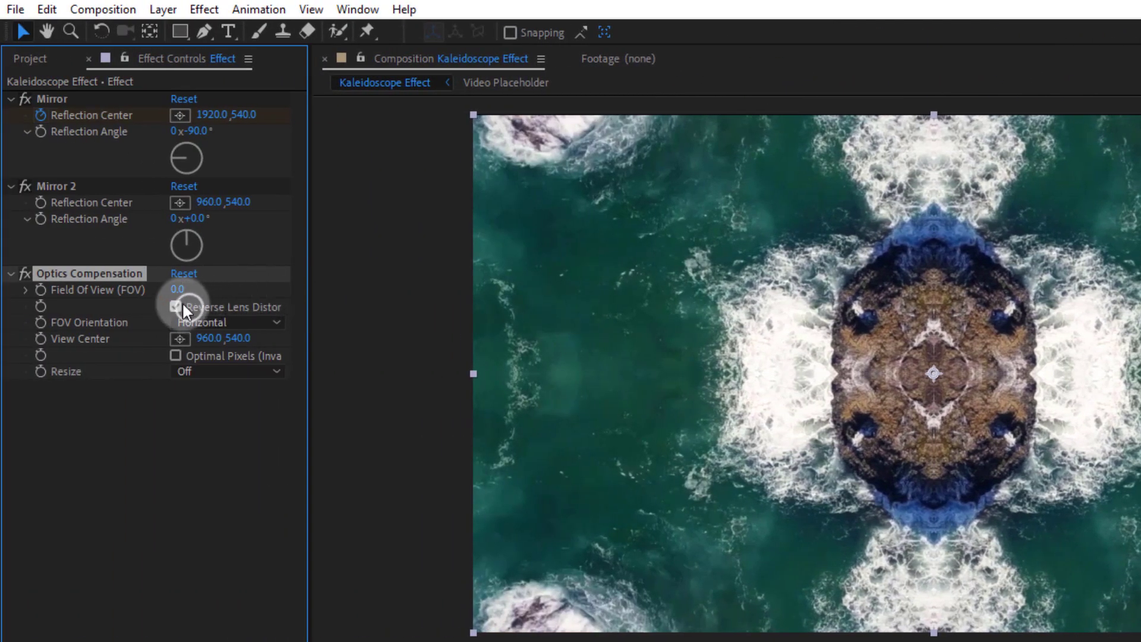
{"action": "left_click_drag", "start_coordinate": [177, 290], "coordinate": [665, 334]}
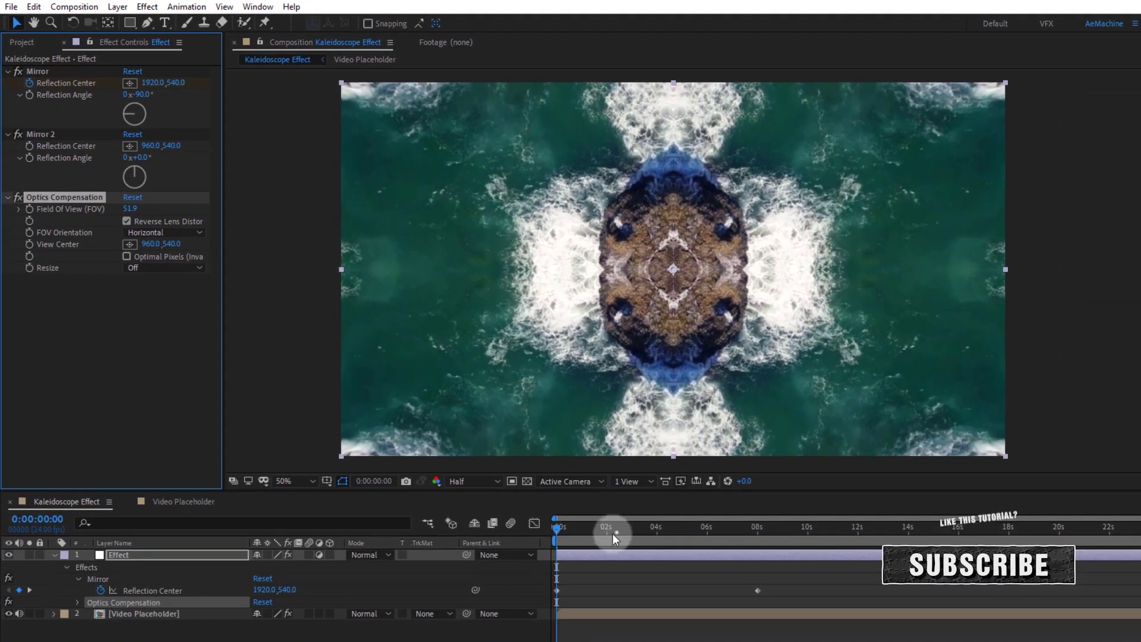
Preview, lower Optics Compensation Field of View to 32.5, and replay from 0 s.
{"action": "mouse_move", "coordinate": [596, 520]}
{"action": "left_mouse_down"}
{"action": "mouse_move", "coordinate": [595, 555]}
{"action": "mouse_move", "coordinate": [526, 561]}
{"action": "left_mouse_up"}
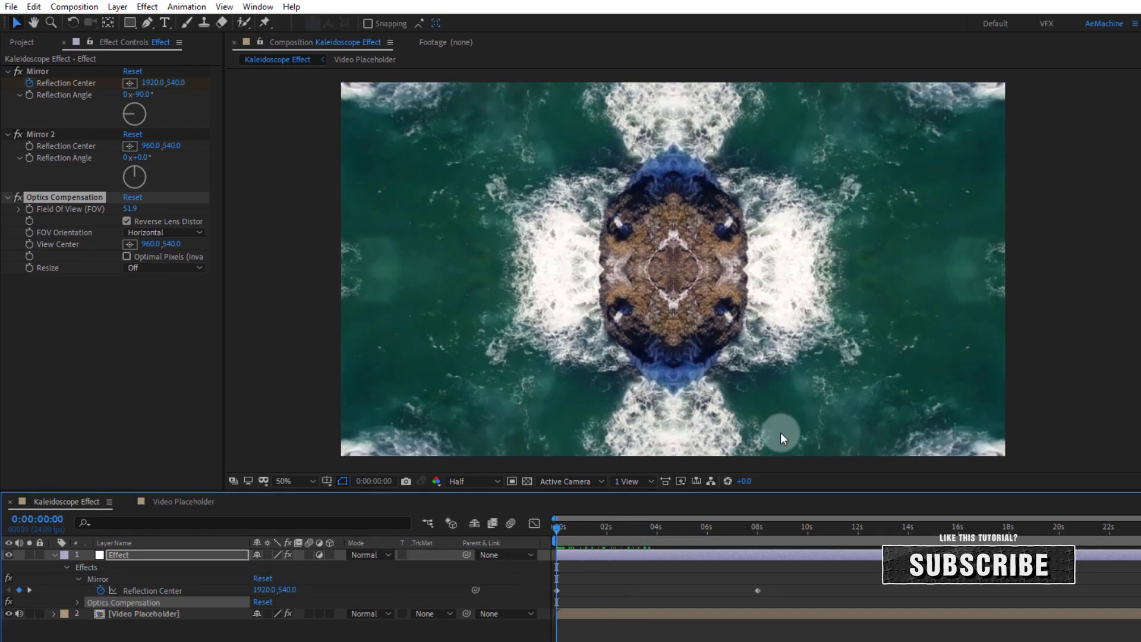
{"action": "key", "text": "space"}
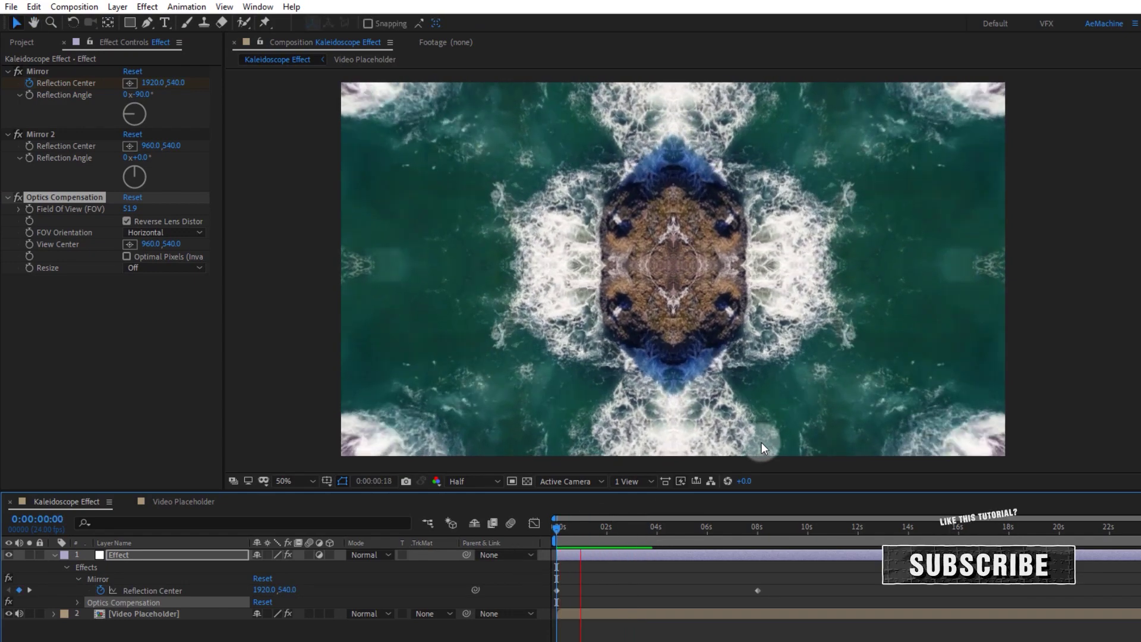
{"action": "key", "text": "space"}
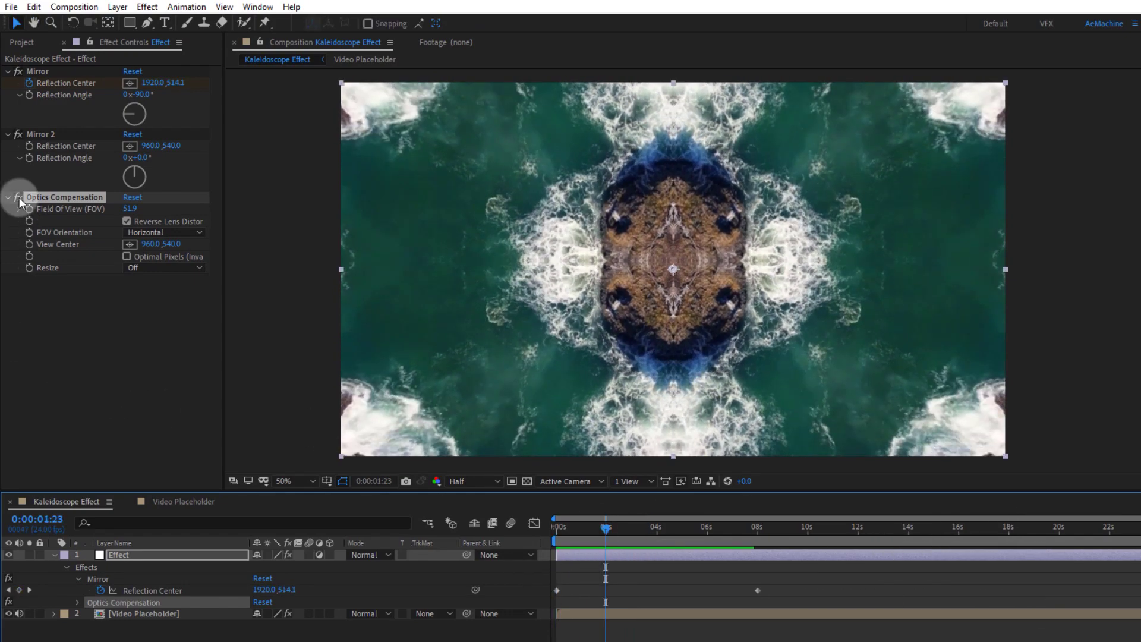
{"action": "left_click", "coordinate": [19, 197]}
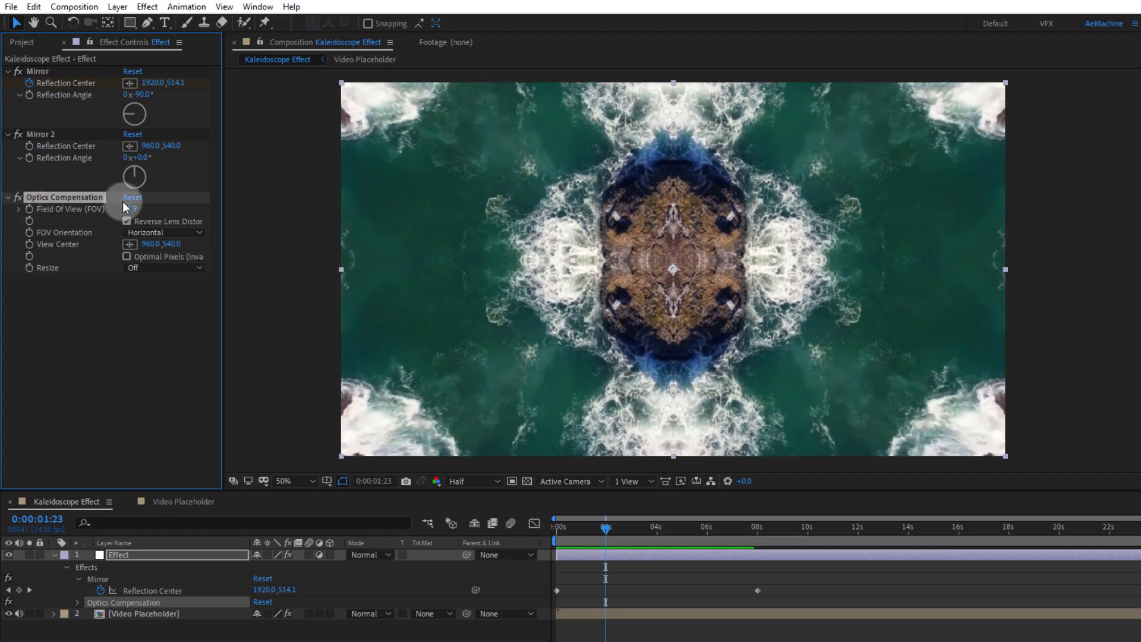
{"action": "left_click_drag", "start_coordinate": [123, 205], "coordinate": [2, 218]}
{"action": "left_click", "coordinate": [580, 561]}
{"action": "left_click_drag", "start_coordinate": [575, 532], "coordinate": [515, 532]}
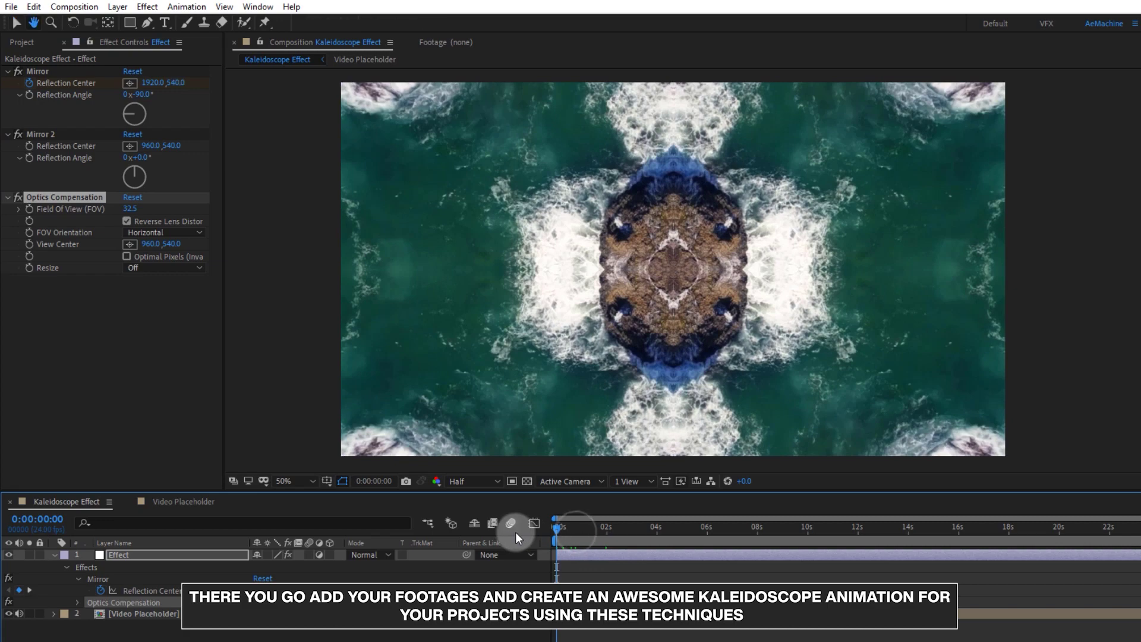
{"action": "key", "text": "space"}
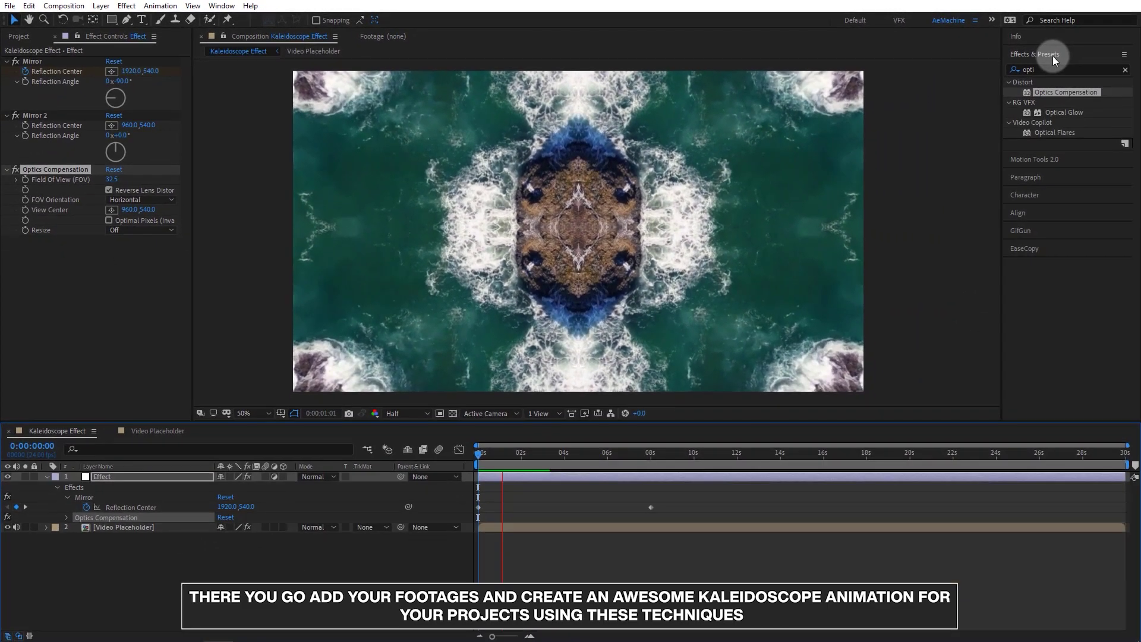
Collapse Effects & Presets, show the Project panel, and replay the finished kaleidoscope.
{"action": "left_click", "coordinate": [1049, 55]}
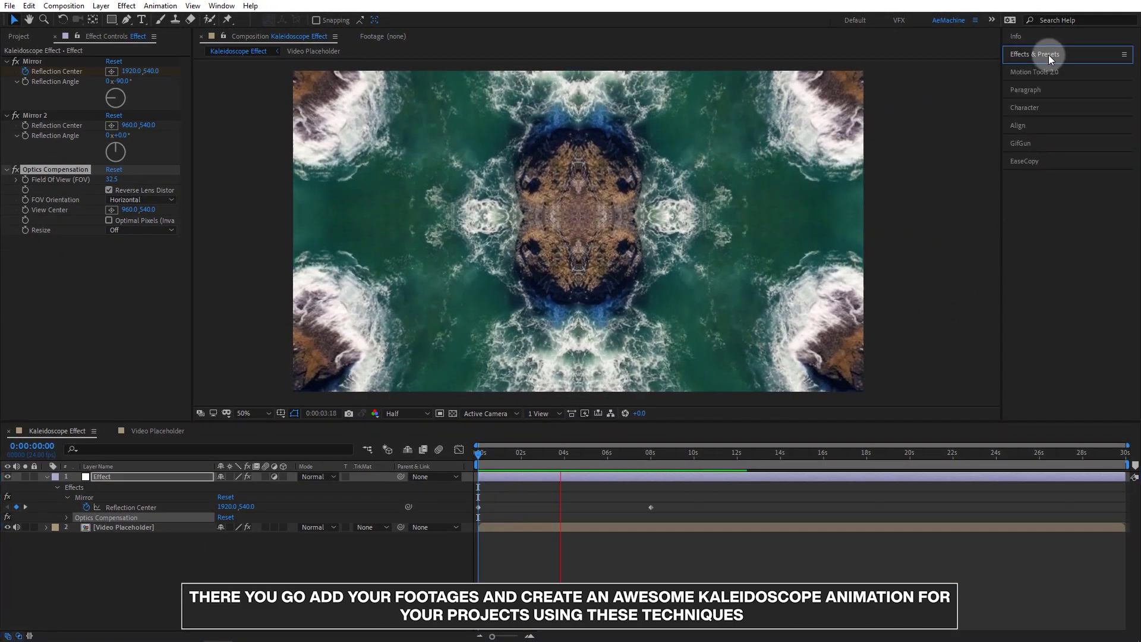
{"action": "left_click", "coordinate": [19, 36]}
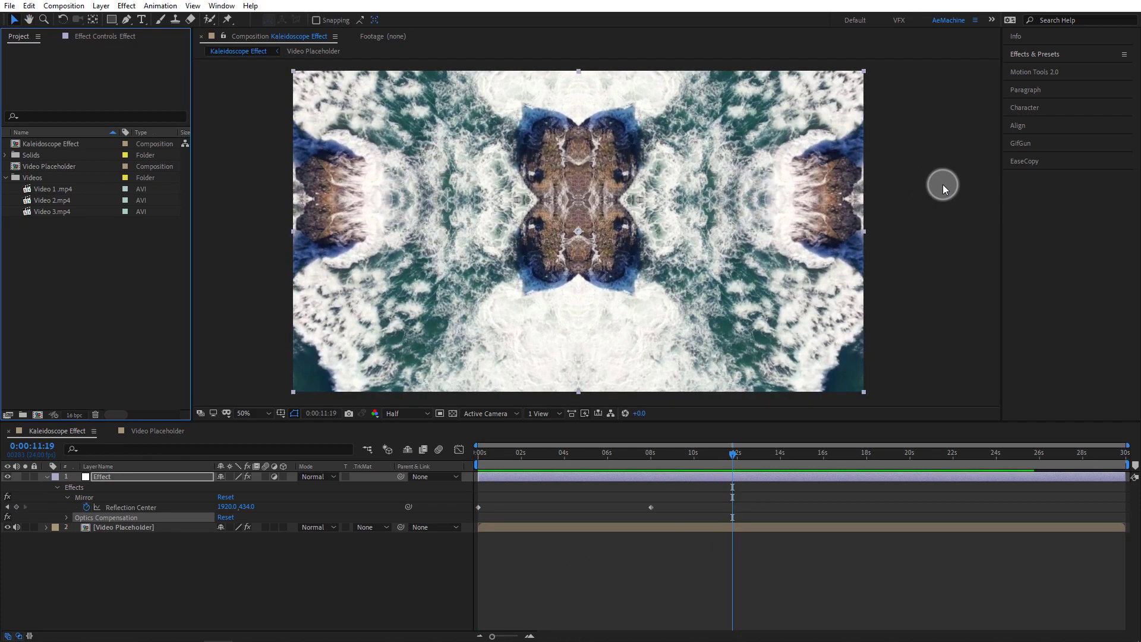
{"action": "key", "text": "space"}
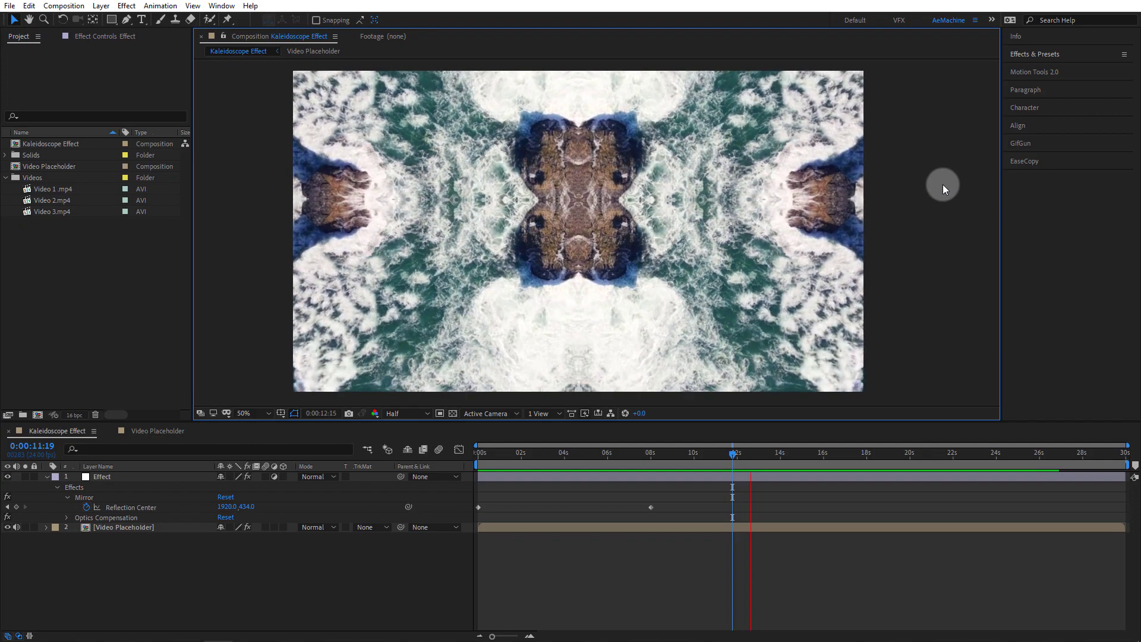